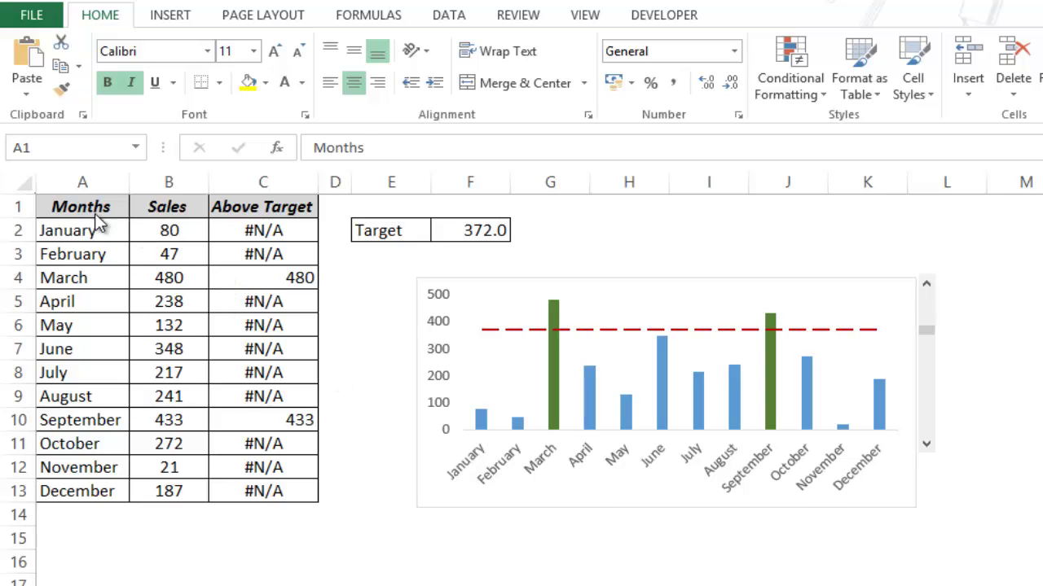
# Try target values such as 364, 184, 224 and 214 on the finished chart to examine how its target line and highlighted columns respond
pyautogui.moveTo(77, 205); pyautogui.dragTo(184, 485)
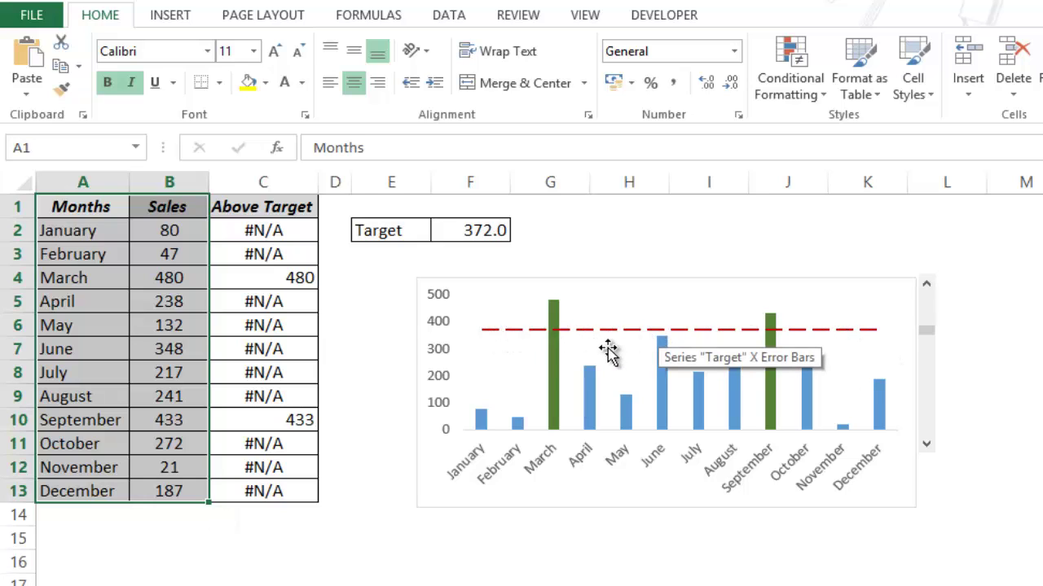
pyautogui.moveTo(553, 388)
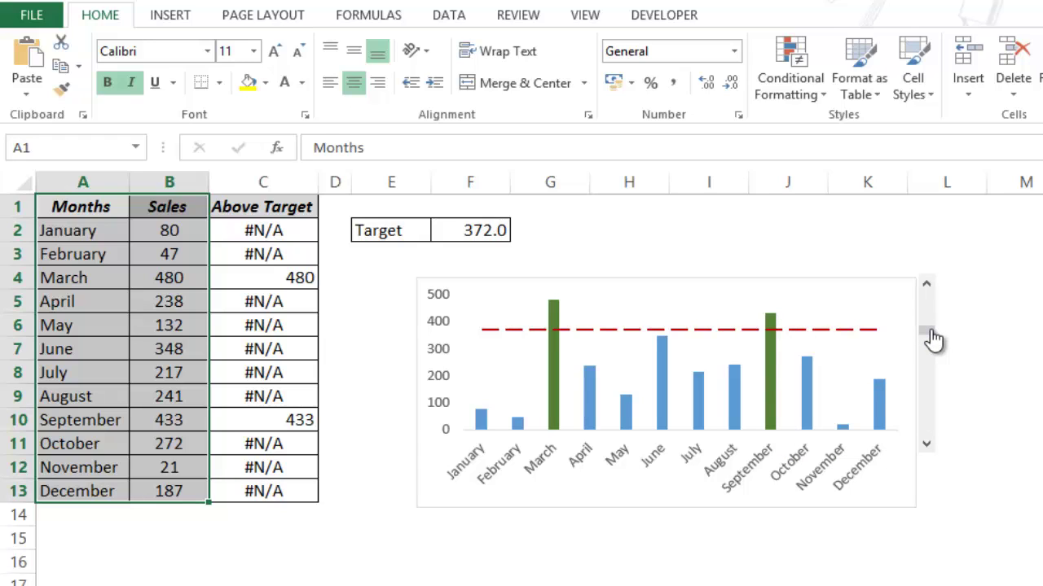
pyautogui.moveTo(929, 331)
pyautogui.mouseDown()
pyautogui.moveTo(931, 387)
pyautogui.moveTo(931, 316)
pyautogui.moveTo(928, 340)
pyautogui.mouseUp()
pyautogui.click(927, 376)
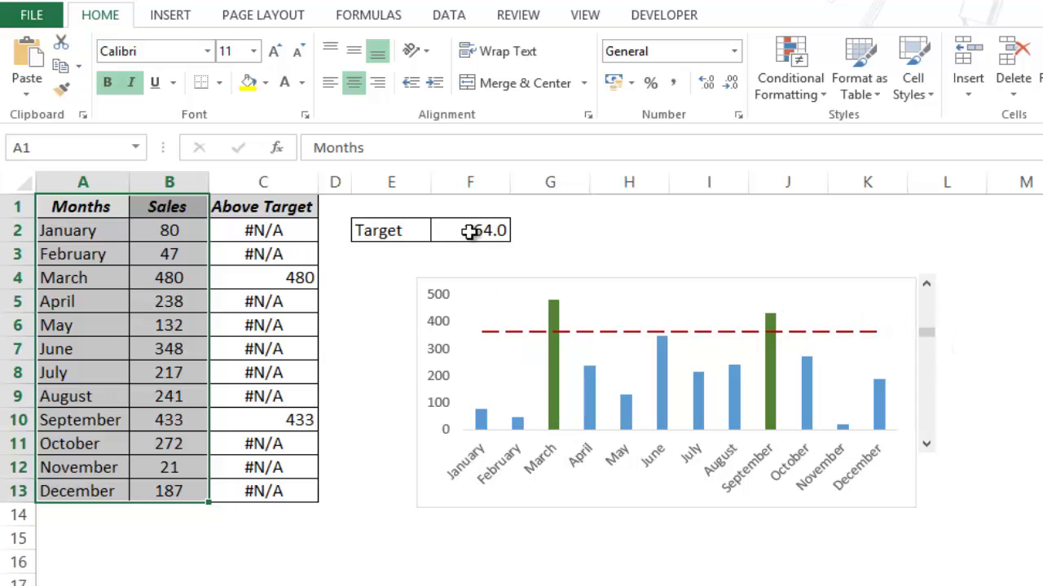
pyautogui.moveTo(926, 339); pyautogui.dragTo(927, 383)
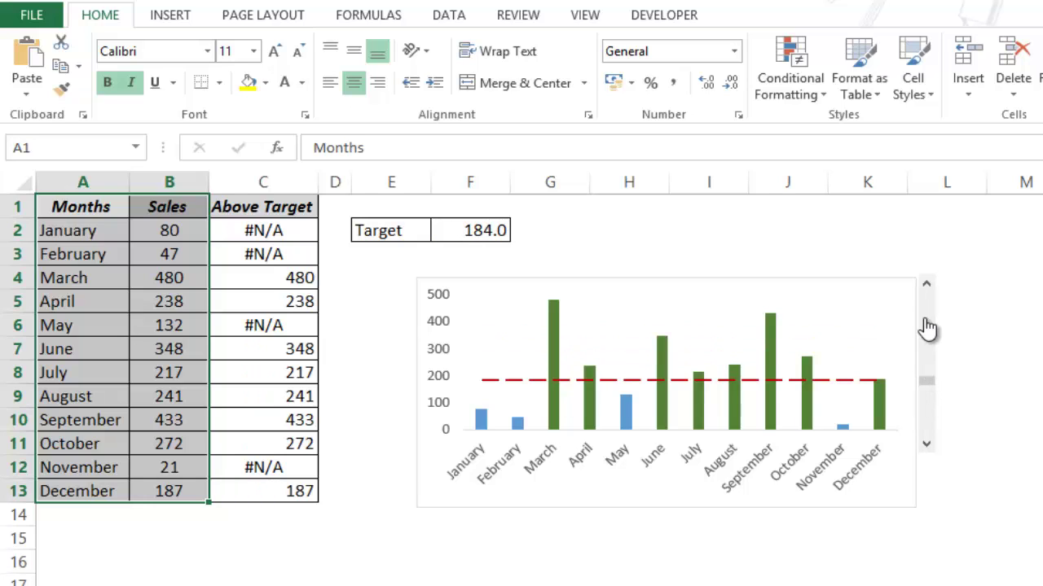
pyautogui.click(926, 283)
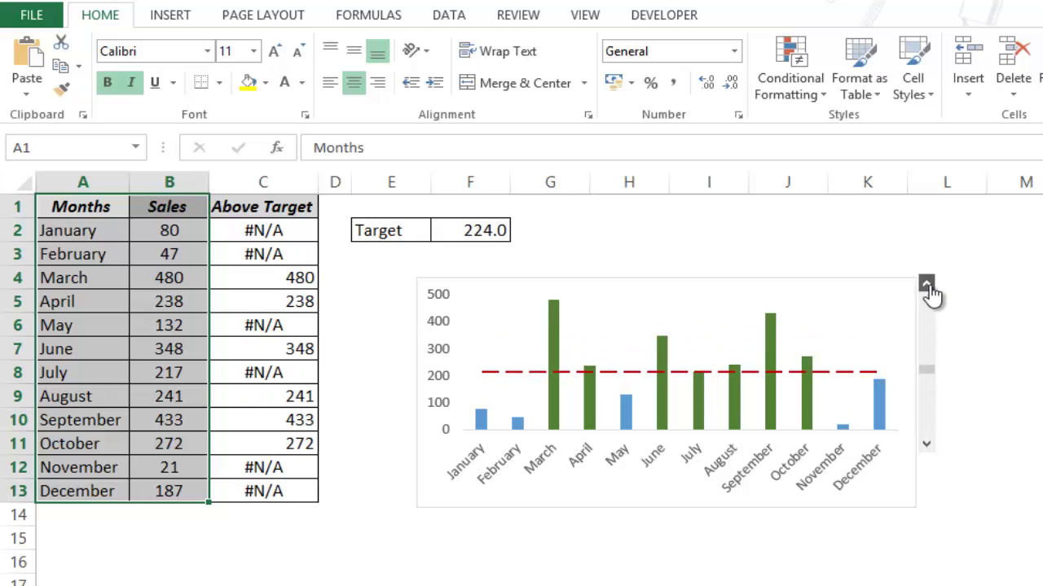
pyautogui.click(926, 444)
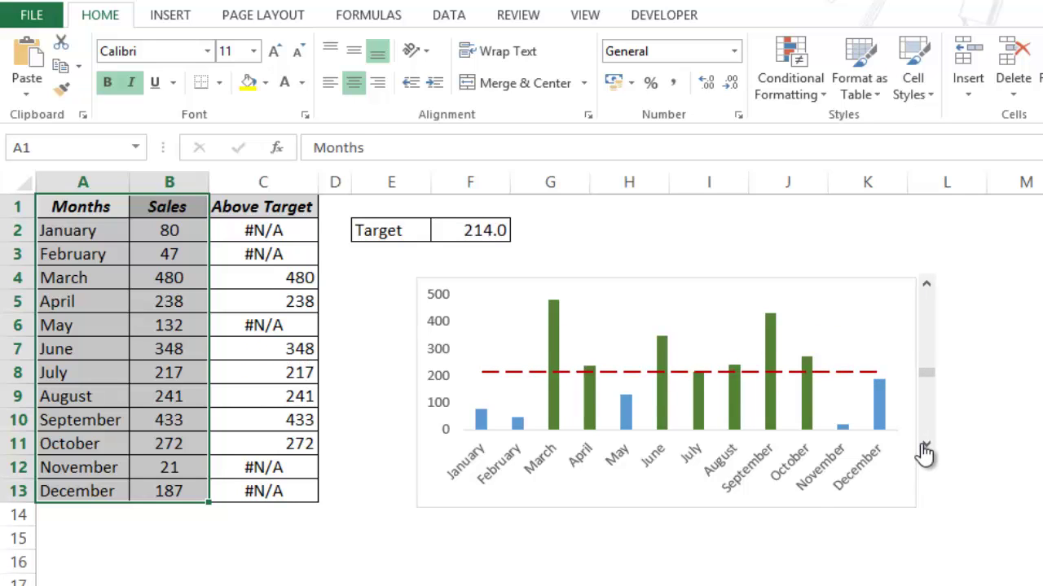
pyautogui.click(473, 231)
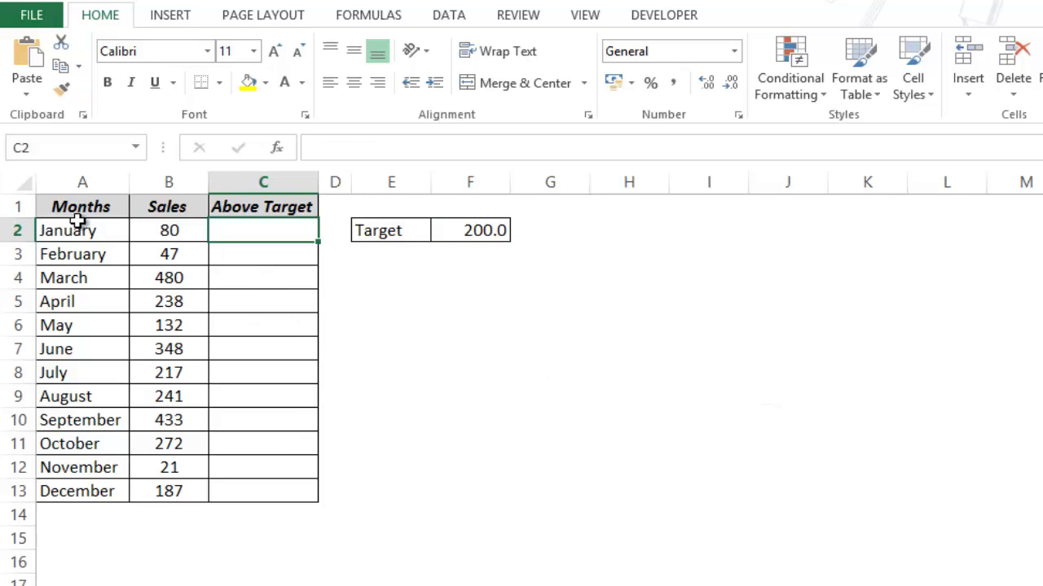
pyautogui.moveTo(71, 211); pyautogui.dragTo(165, 487)
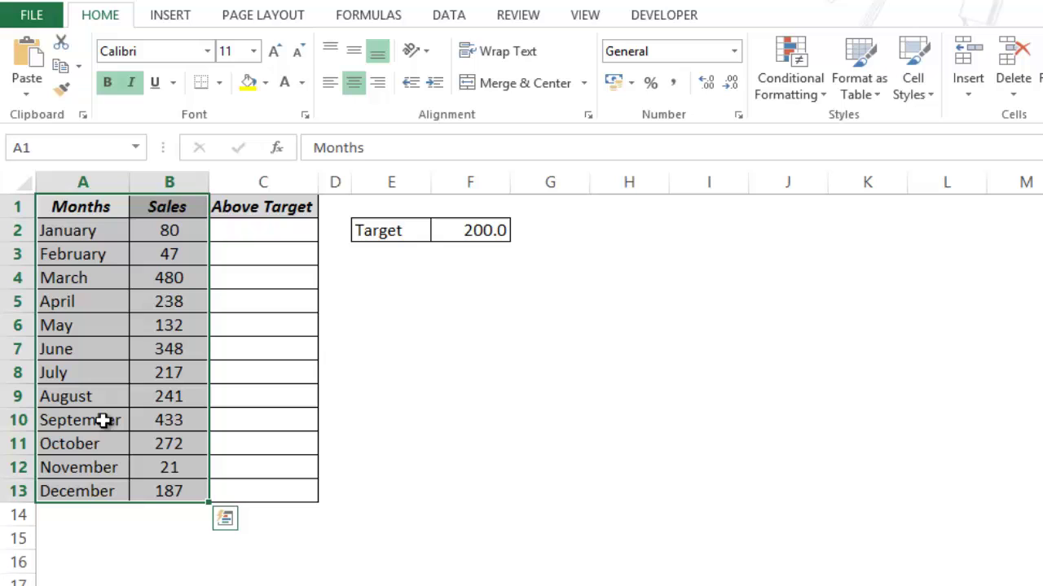
pyautogui.click(252, 232)
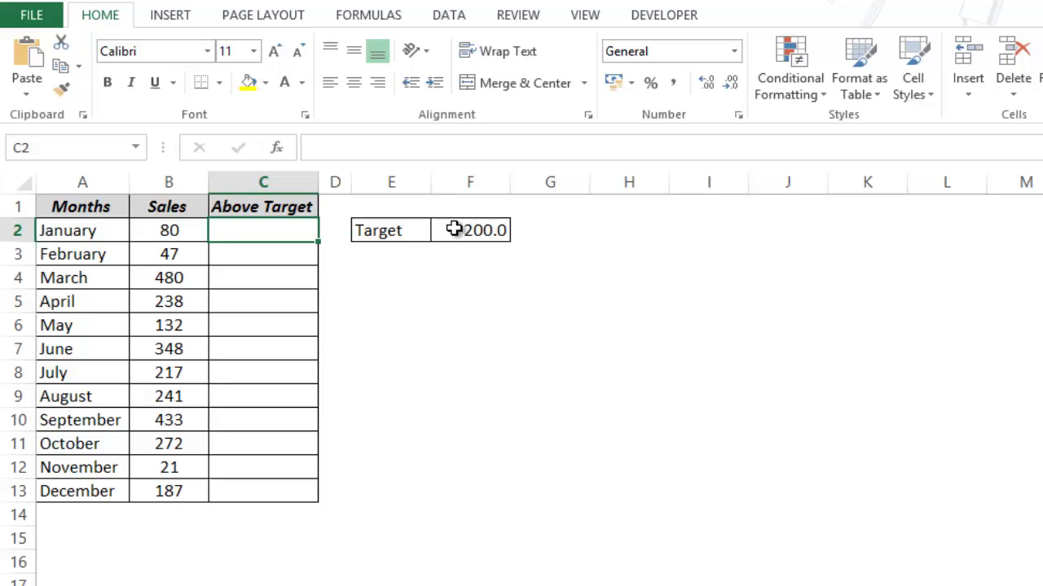
pyautogui.click(413, 228)
pyautogui.click(461, 227)
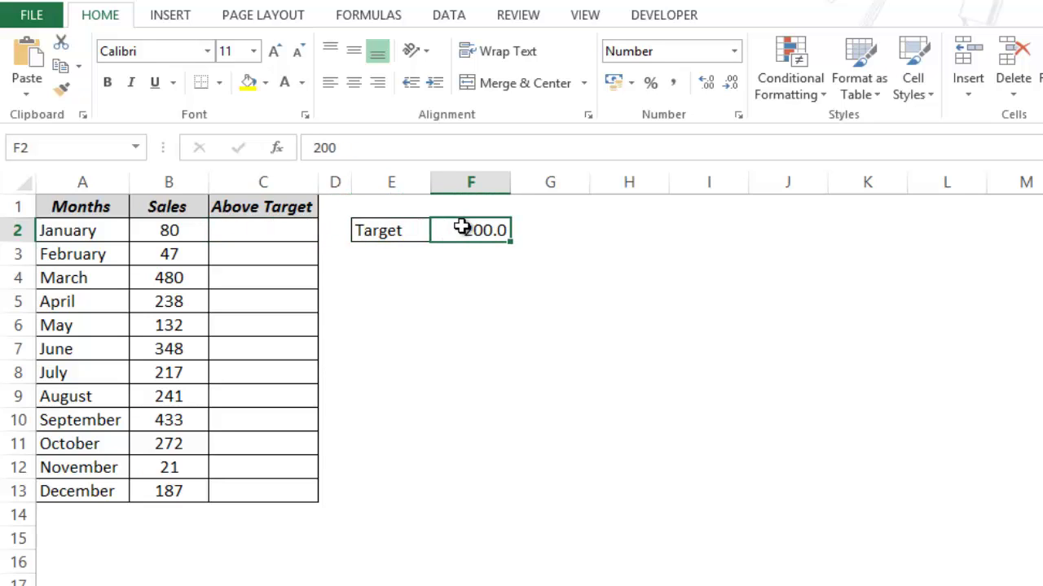
# Enter the formula =IF(B2>$F$2,B2,NA()) in cell C2 of the Above Target column
pyautogui.click(285, 231)
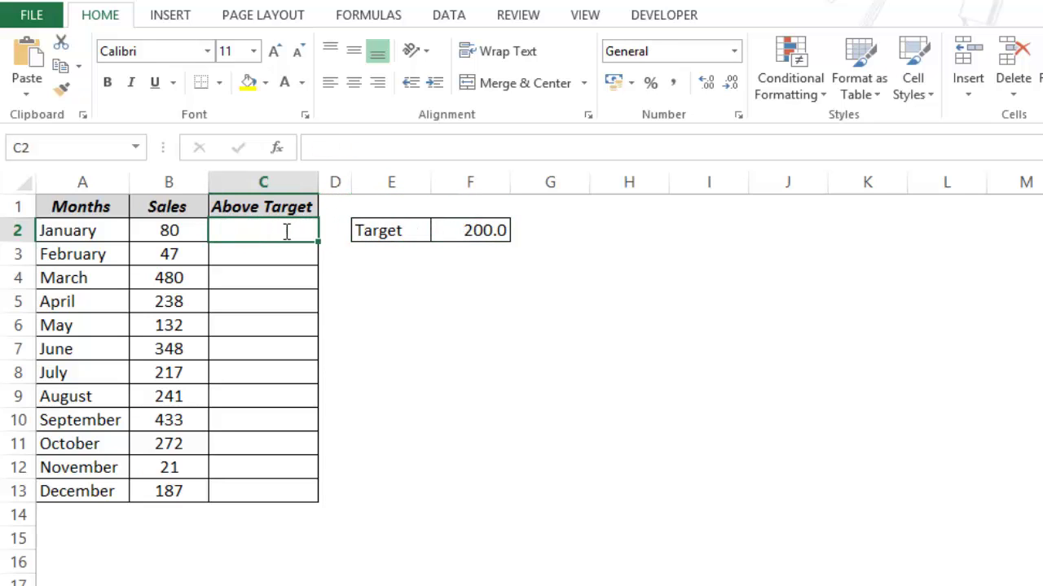
pyautogui.write('=IF(')
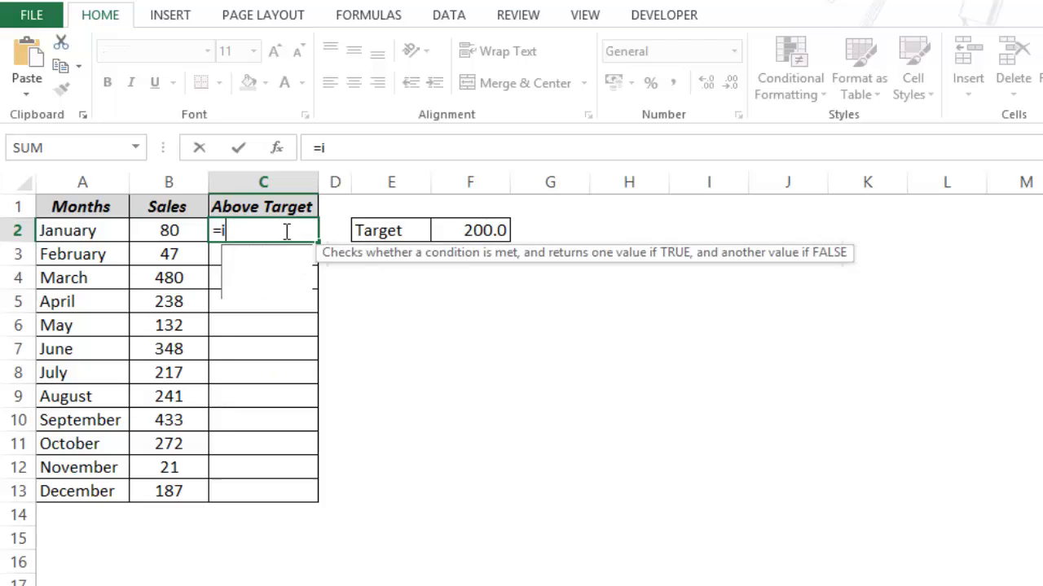
pyautogui.click(185, 227)
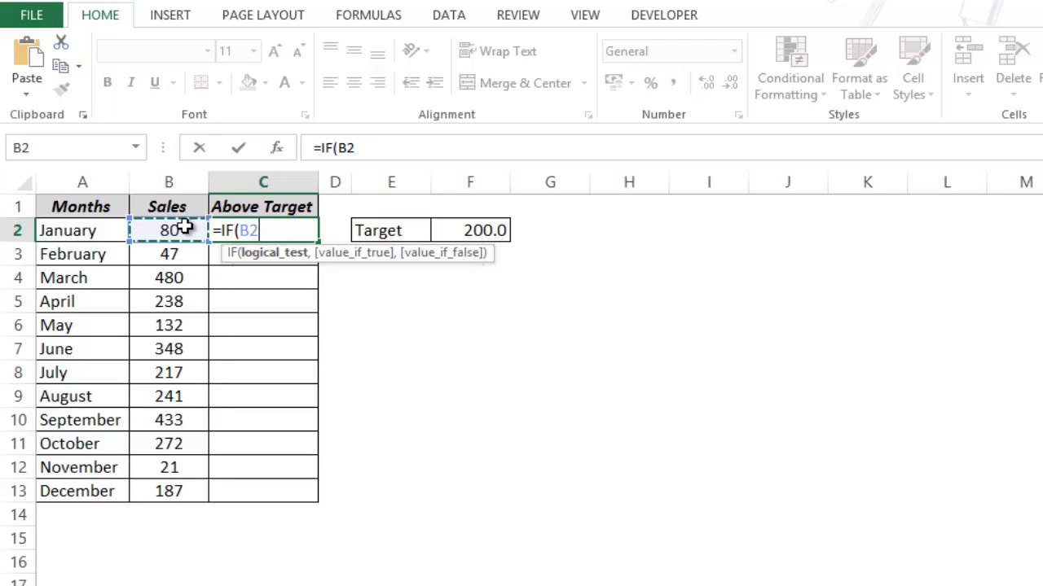
pyautogui.write('>')
pyautogui.click(441, 232)
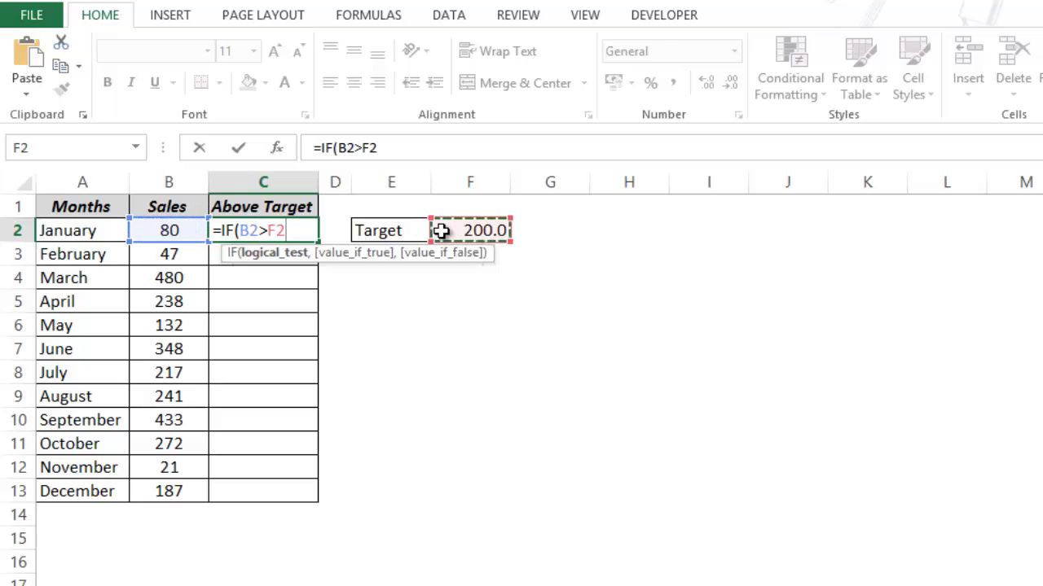
pyautogui.press('F4')
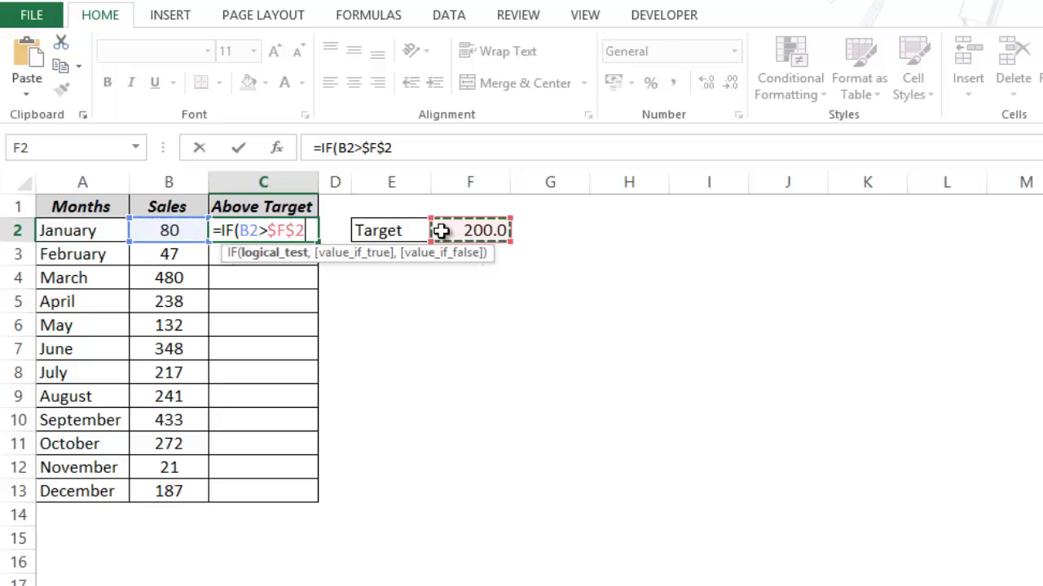
pyautogui.write(',')
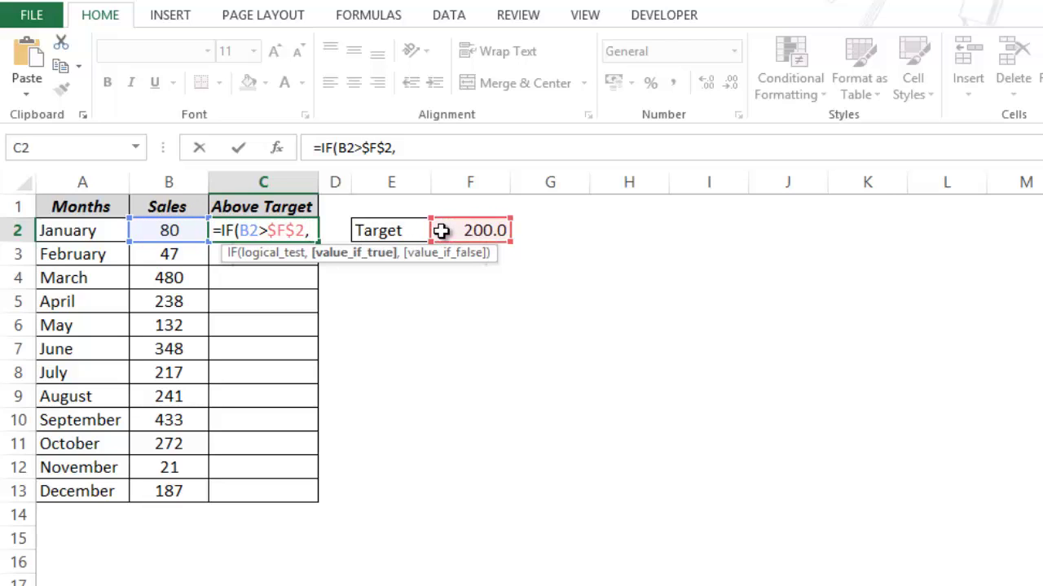
pyautogui.click(189, 229)
pyautogui.write(',')
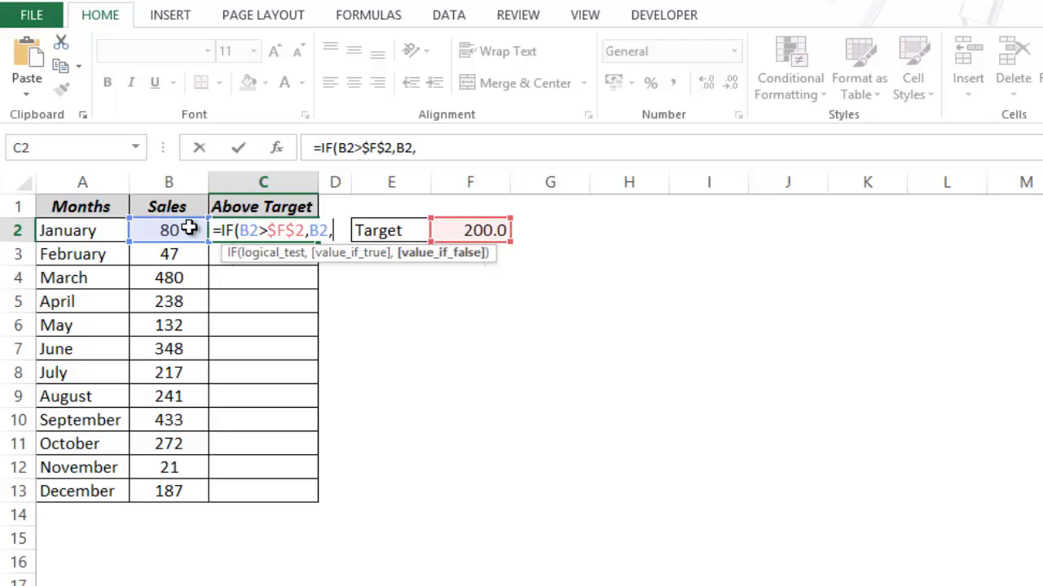
pyautogui.write('NA()')
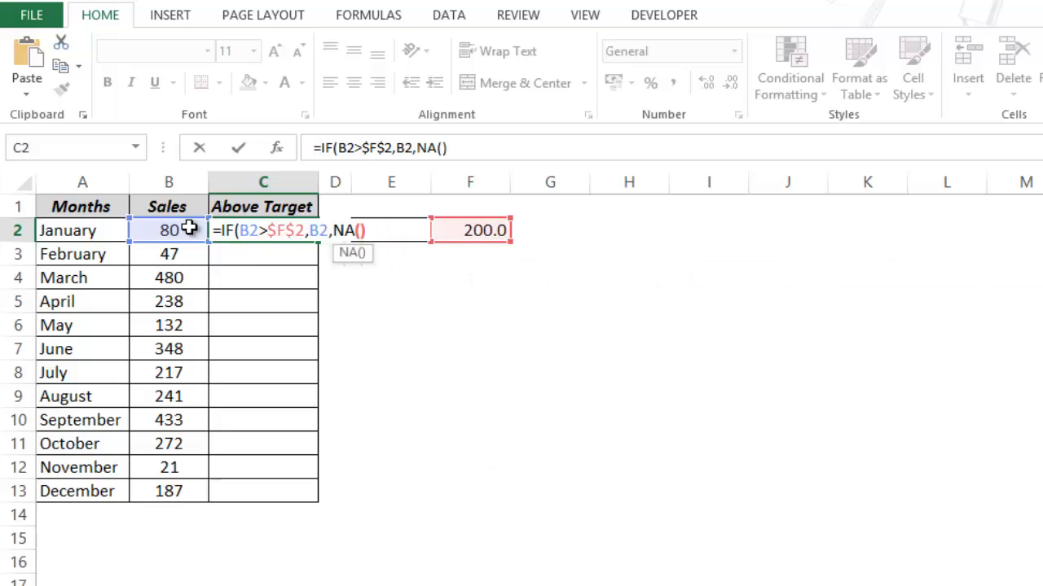
pyautogui.write(')')
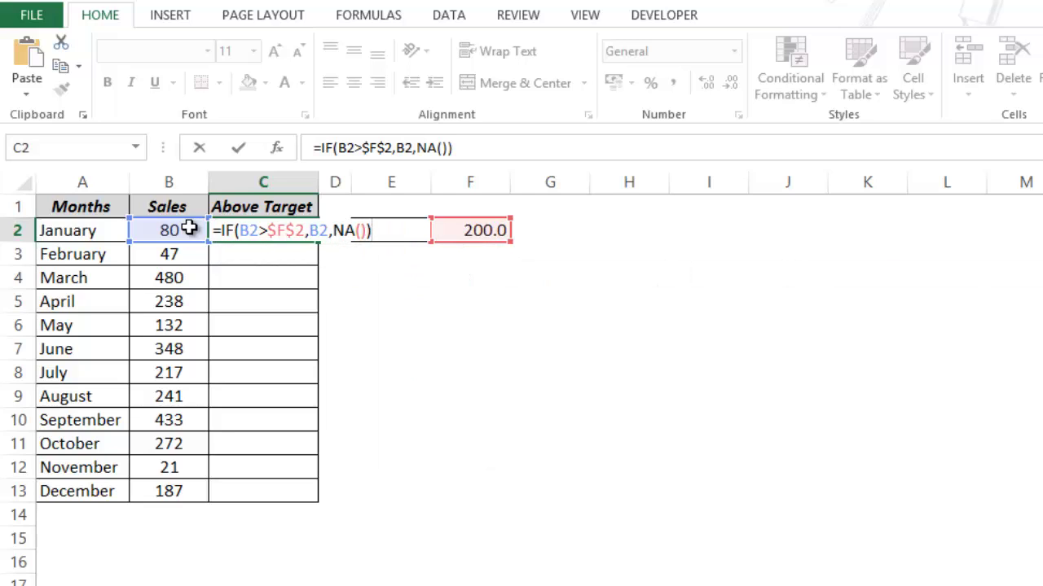
pyautogui.hotkey('ctrl', 'Return')
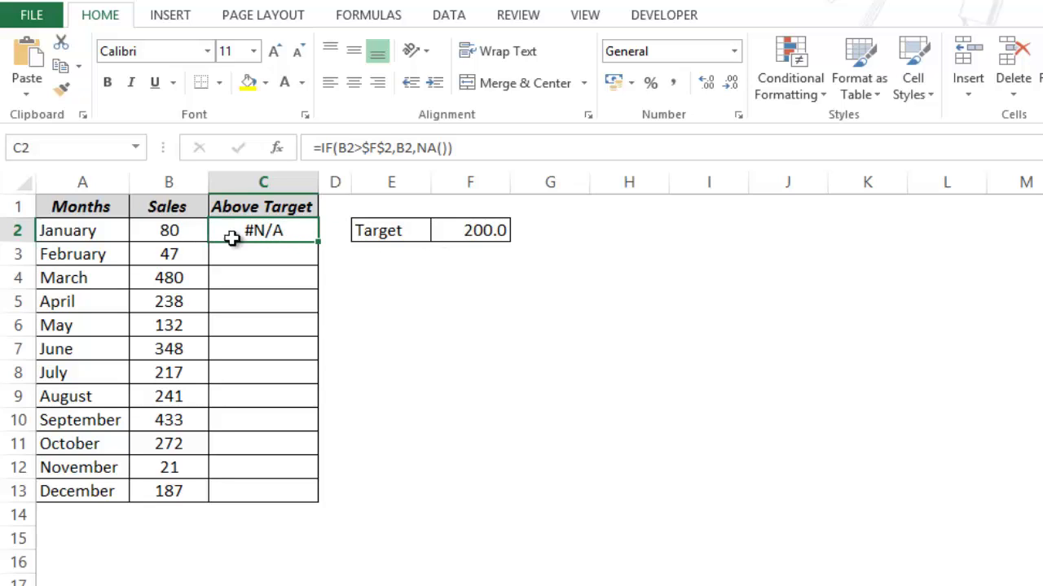
# Fill the Above Target formula from C2 down to C13
pyautogui.click(174, 233)
pyautogui.click(460, 233)
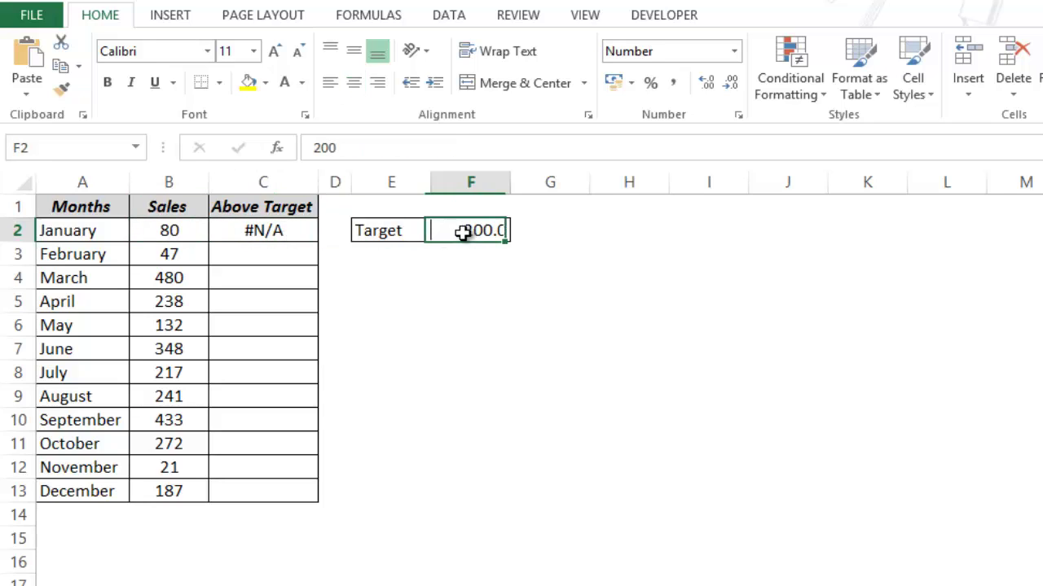
pyautogui.click(303, 231)
pyautogui.moveTo(320, 253); pyautogui.dragTo(318, 501)
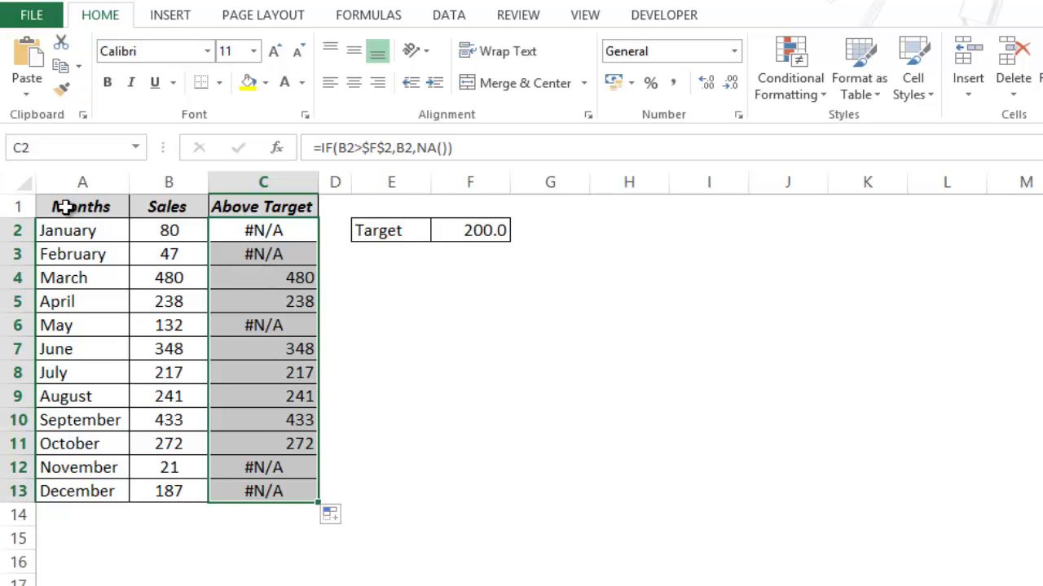
# Insert a 2-D clustered column chart from the data in A1:C13 and shift it slightly closer to the table
pyautogui.moveTo(69, 208); pyautogui.dragTo(291, 496)
pyautogui.click(182, 17)
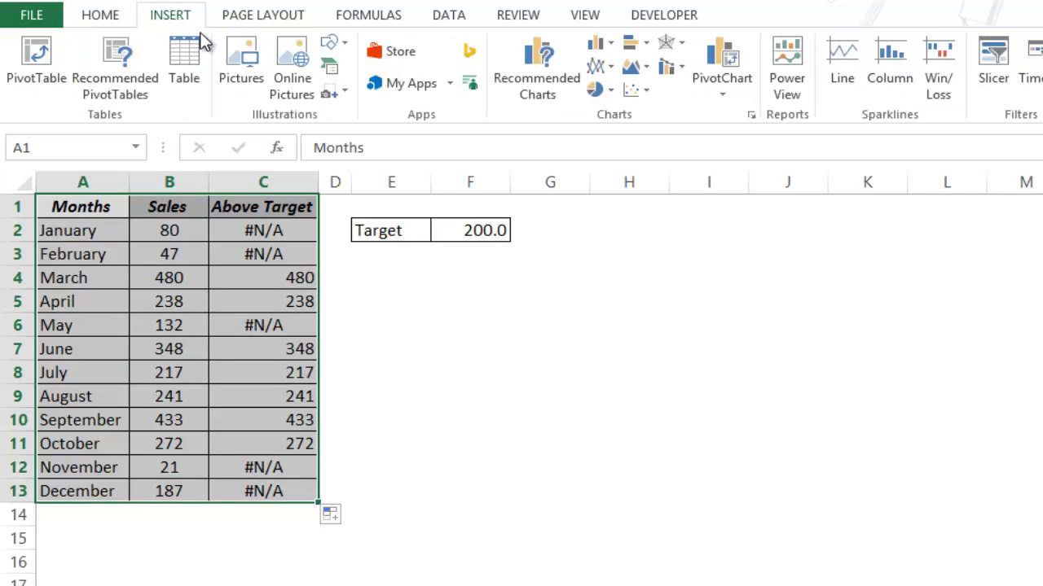
pyautogui.click(600, 42)
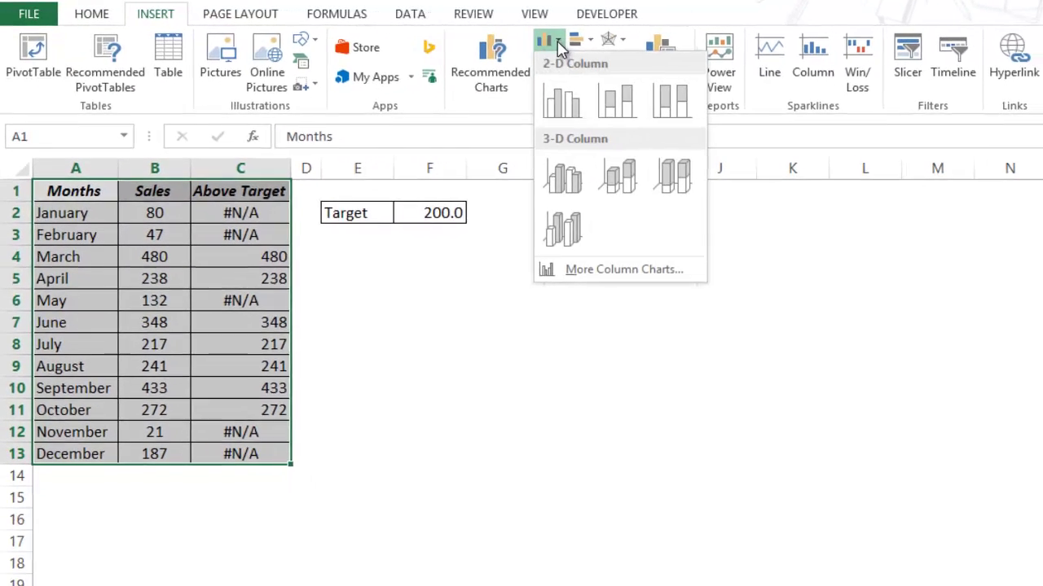
pyautogui.moveTo(551, 102)
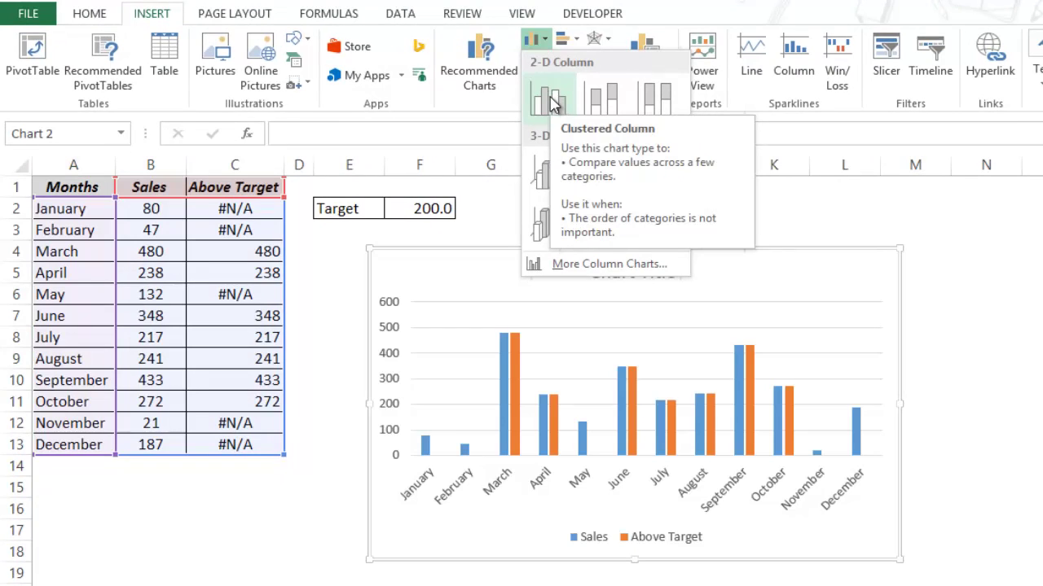
pyautogui.click(551, 102)
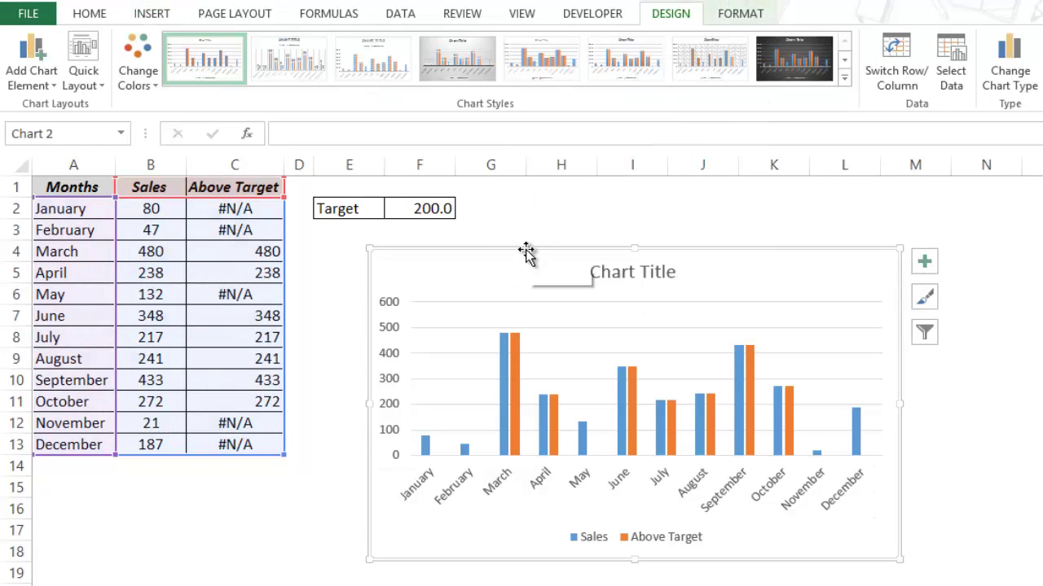
pyautogui.moveTo(526, 254); pyautogui.dragTo(495, 250)
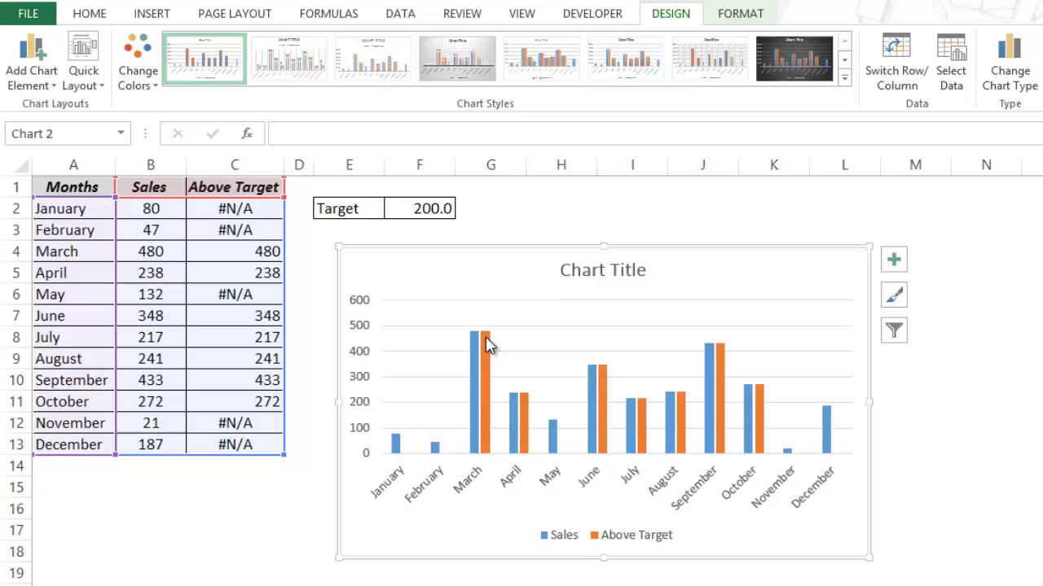
# Set the Above Target series' overlap to 100% and close the series formatting
pyautogui.moveTo(492, 391)
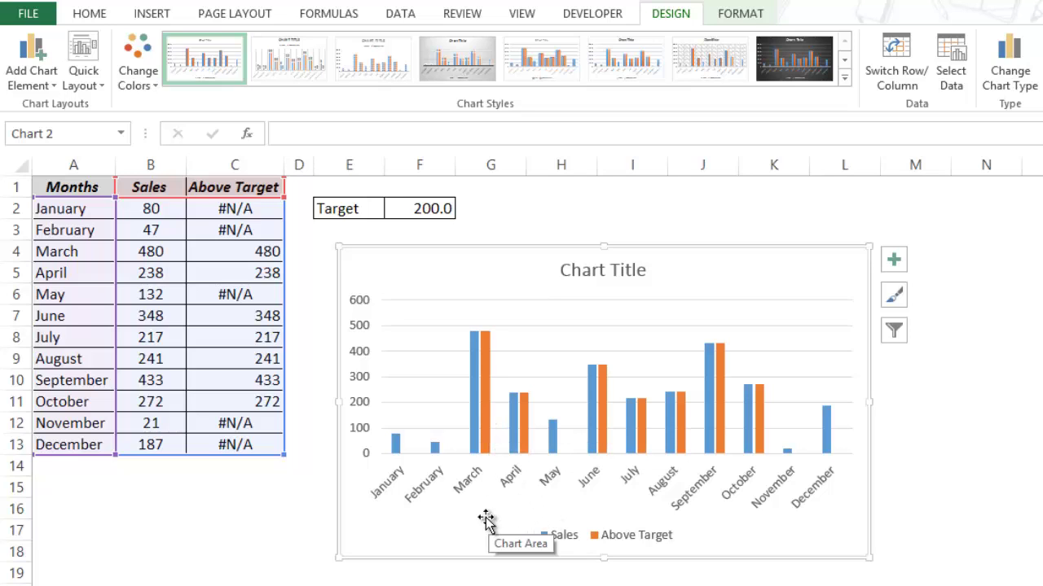
pyautogui.click(486, 395)
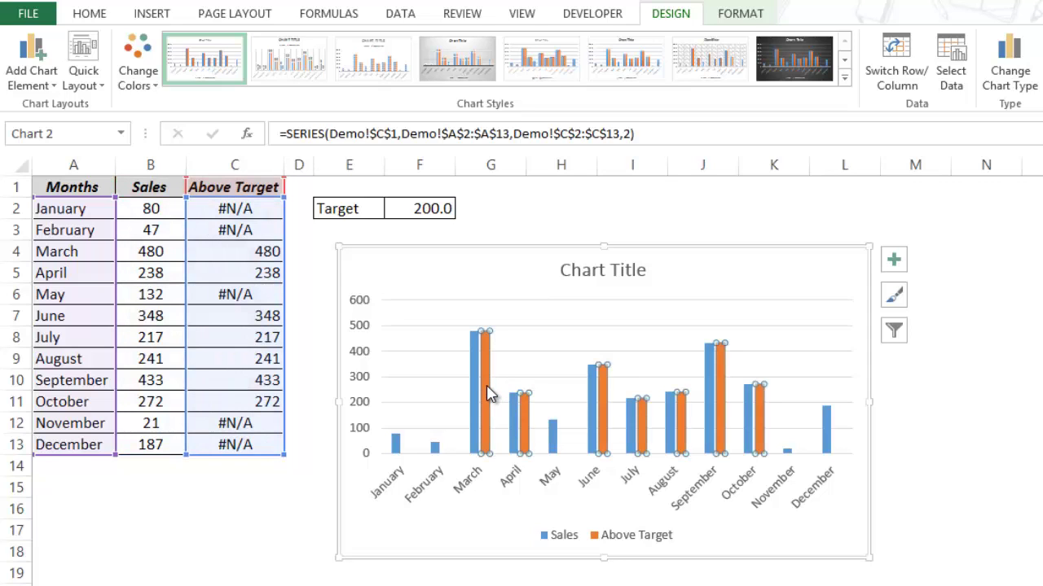
pyautogui.rightClick(489, 393)
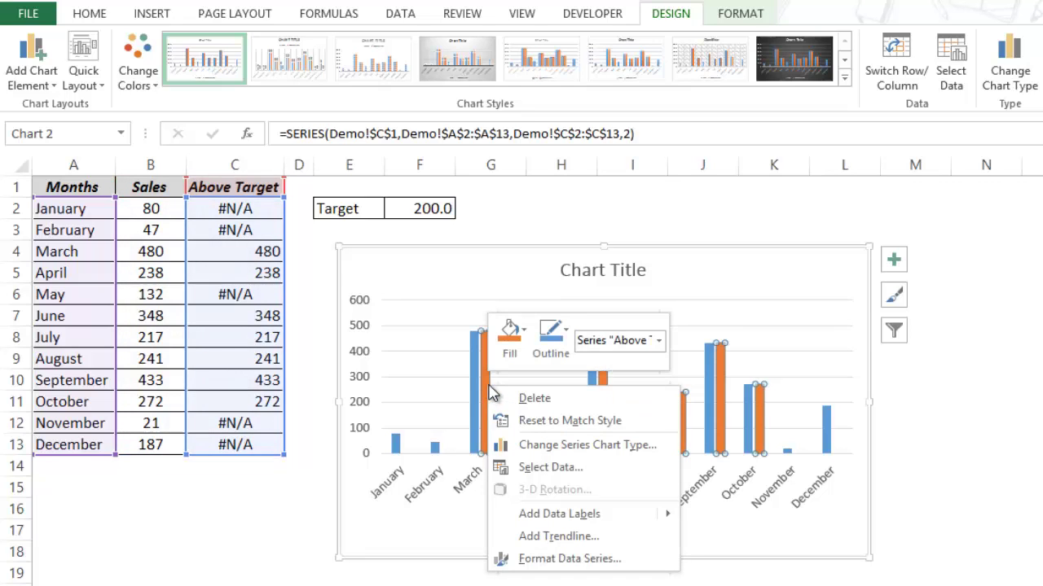
pyautogui.click(536, 559)
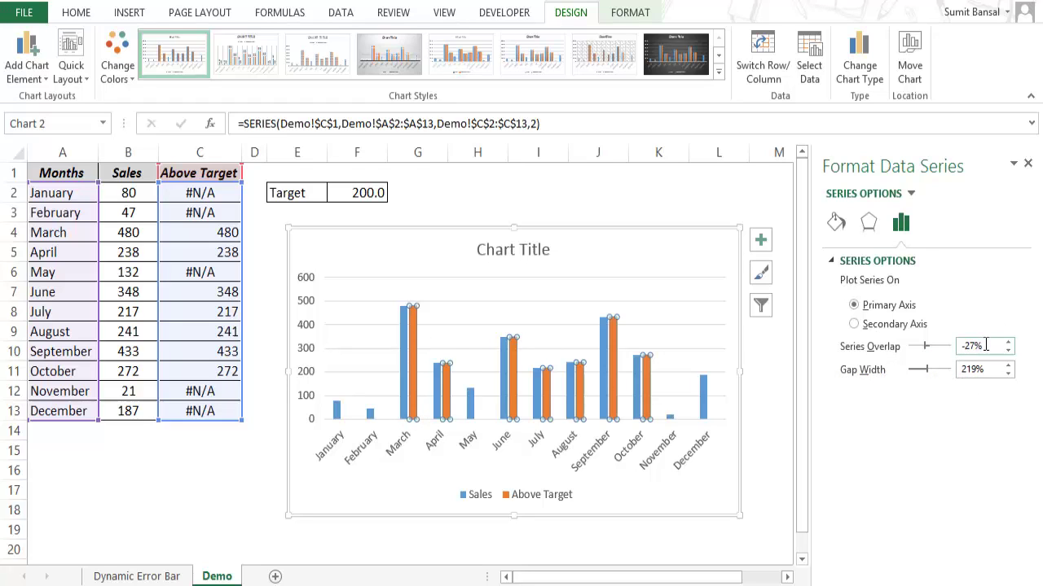
pyautogui.moveTo(985, 345); pyautogui.dragTo(933, 346)
pyautogui.write('0')
pyautogui.press('Return')
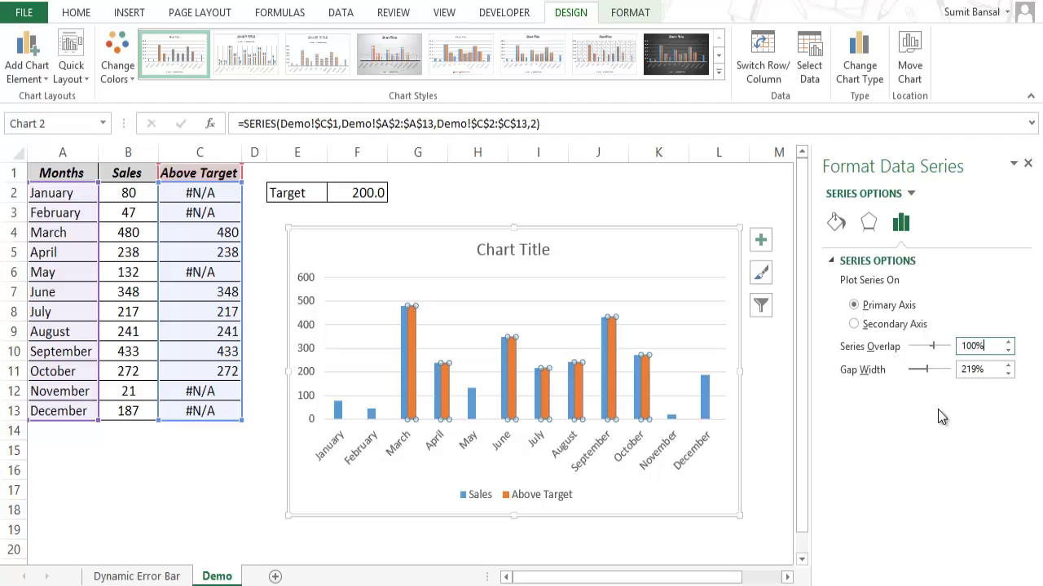
pyautogui.click(983, 368)
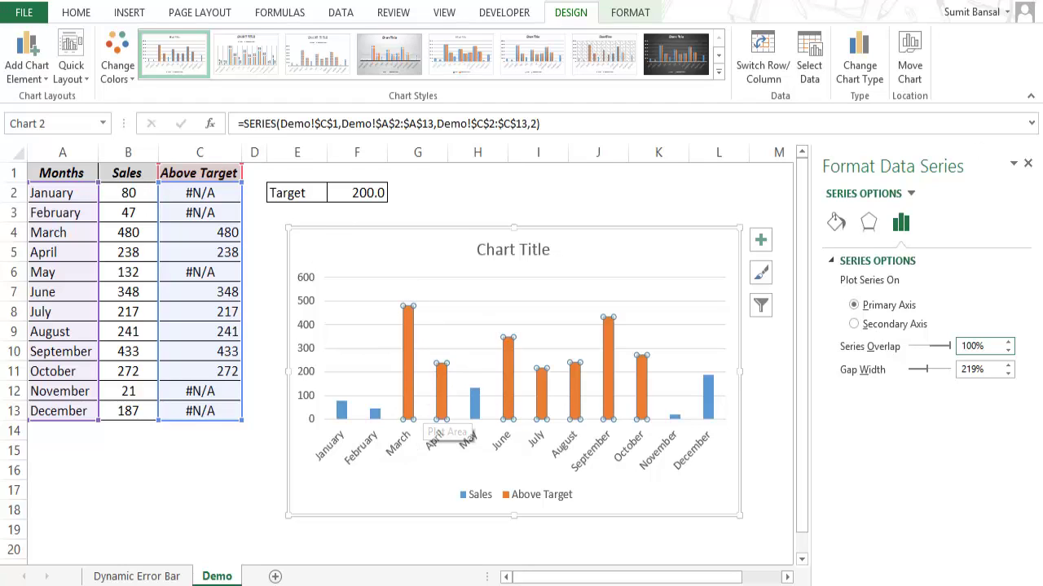
pyautogui.click(1028, 163)
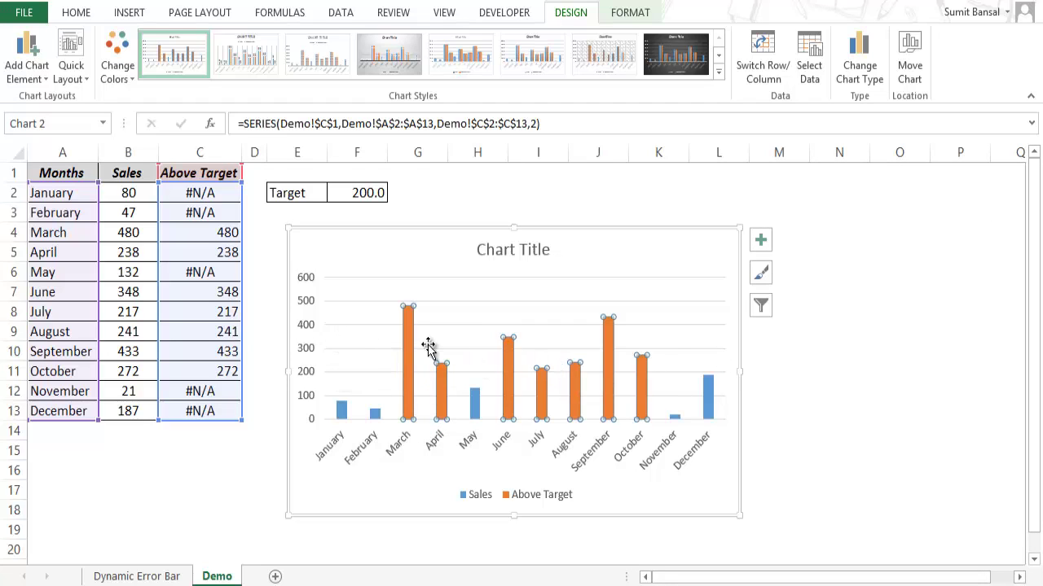
pyautogui.click(454, 215)
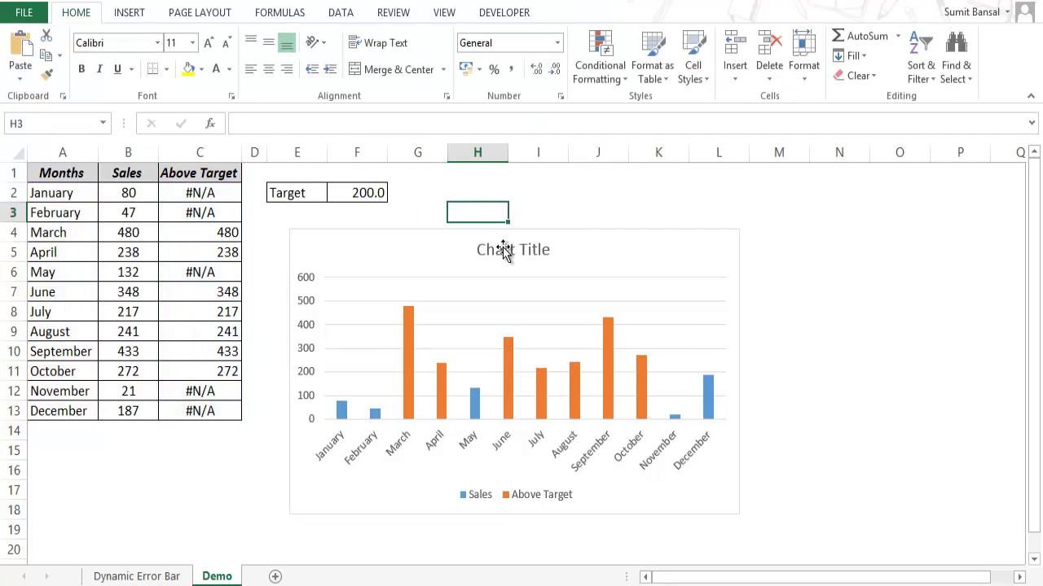
# Add a chart data series named Target Line that takes its values from target cell F2
pyautogui.moveTo(343, 416)
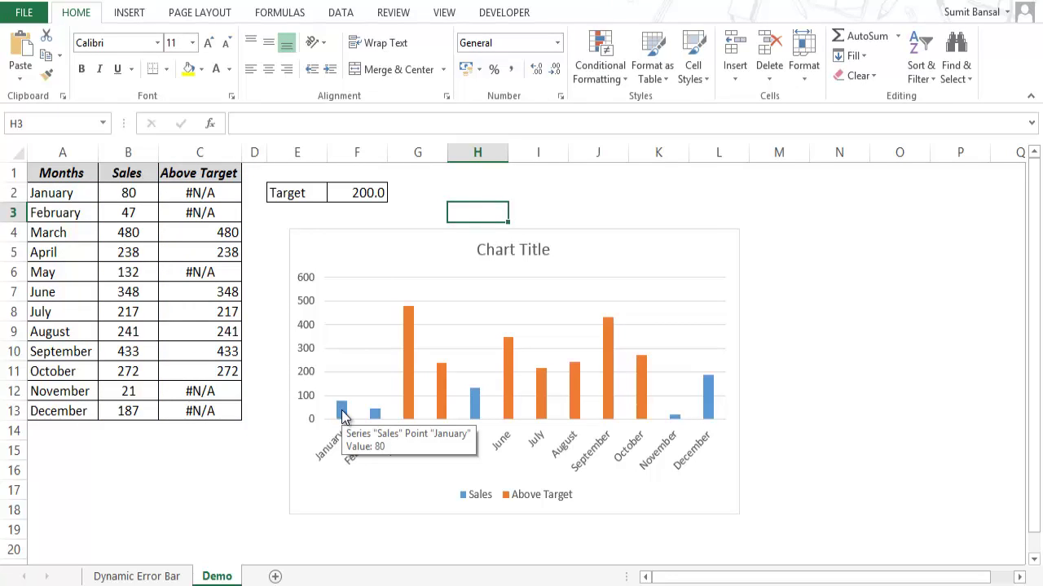
pyautogui.click(374, 267)
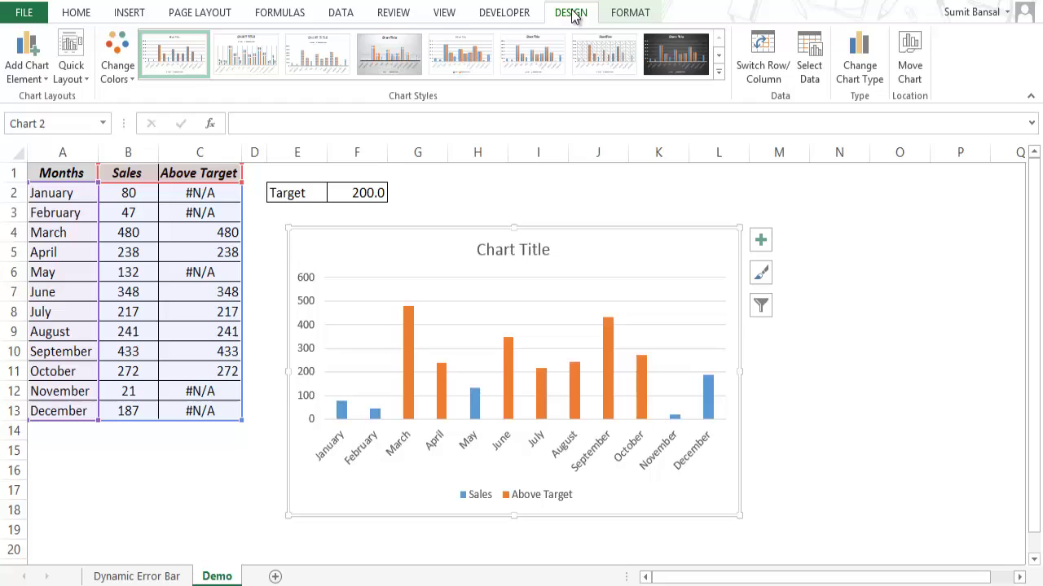
pyautogui.click(814, 74)
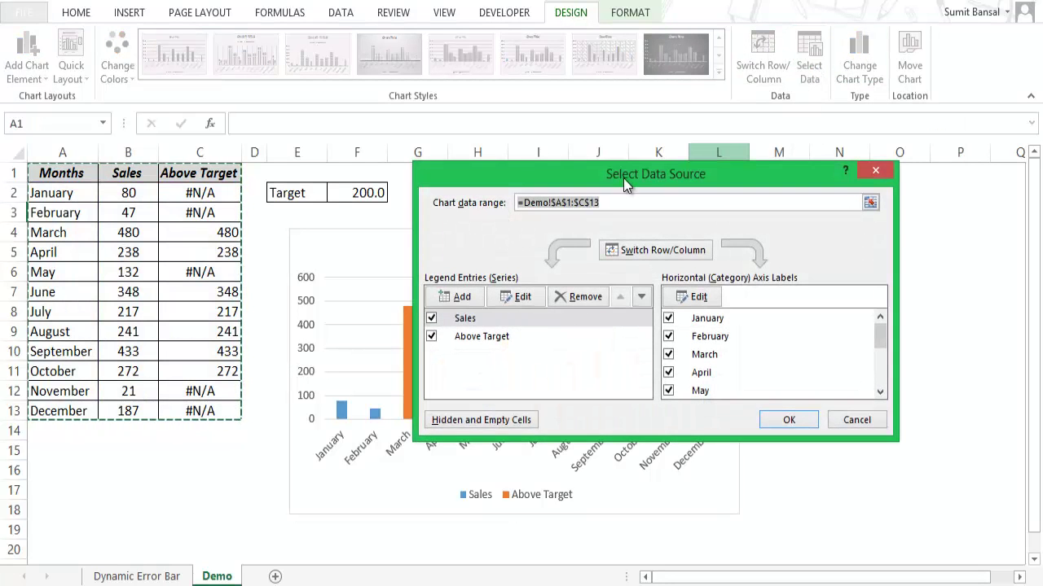
pyautogui.moveTo(595, 181); pyautogui.dragTo(593, 136)
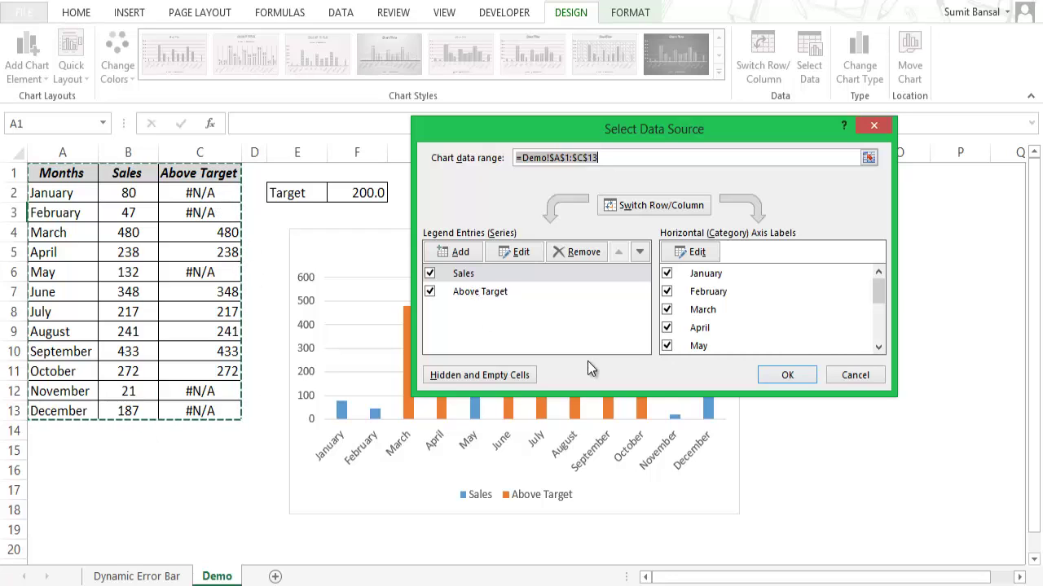
pyautogui.click(468, 252)
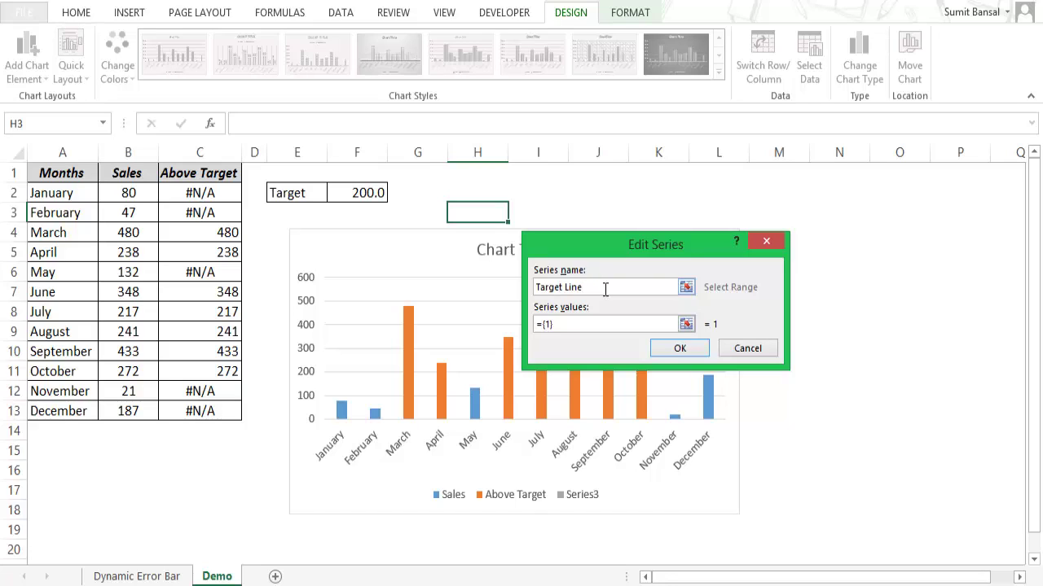
pyautogui.click(687, 325)
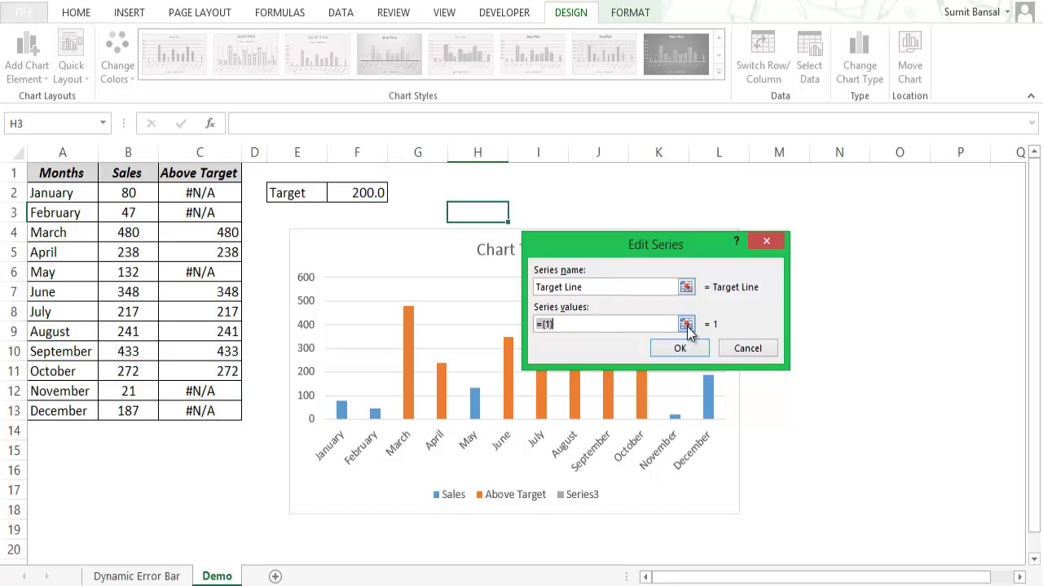
pyautogui.click(363, 192)
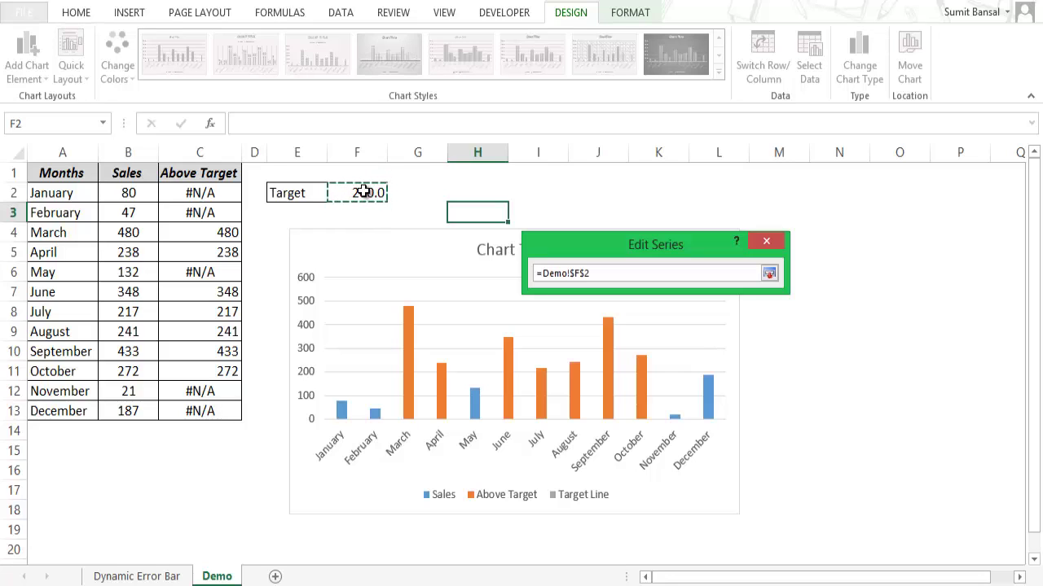
pyautogui.click(768, 273)
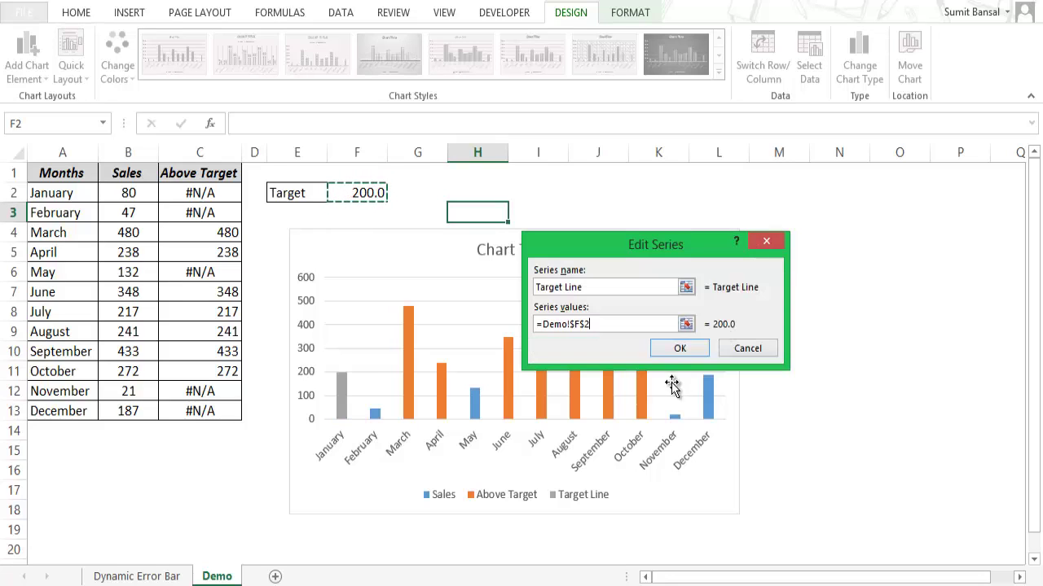
pyautogui.click(679, 350)
pyautogui.click(782, 375)
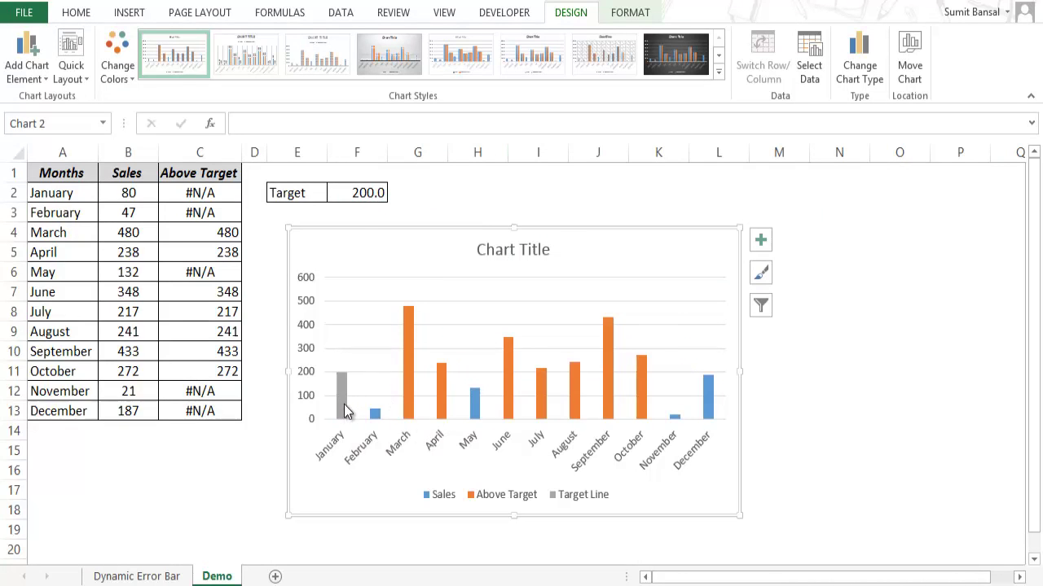
# Inspect the Target Line column in the chart and set January's sales in cell B2 to 400
pyautogui.moveTo(343, 391)
pyautogui.moveTo(343, 411)
pyautogui.click(343, 399)
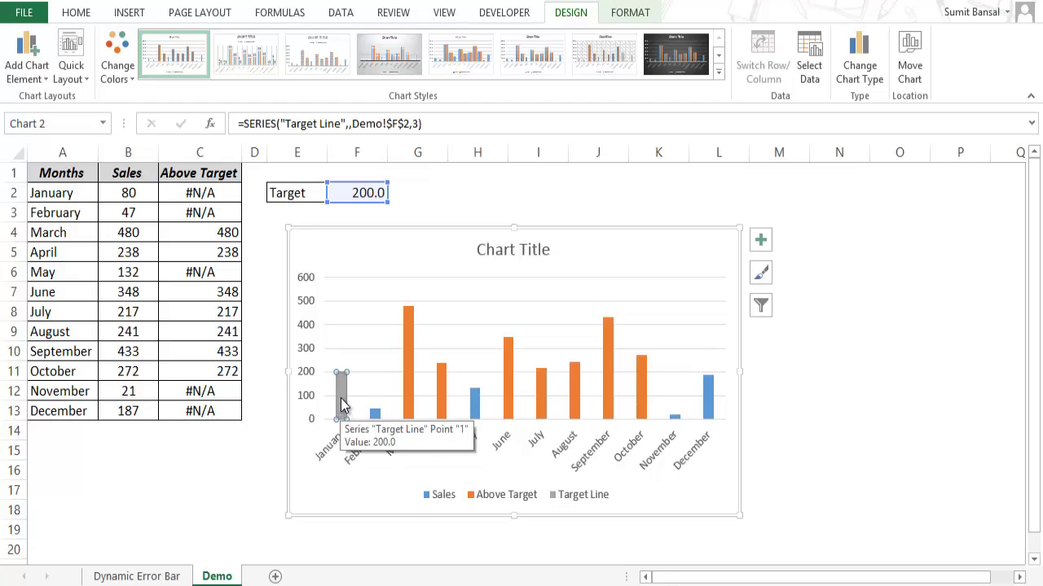
pyautogui.click(149, 193)
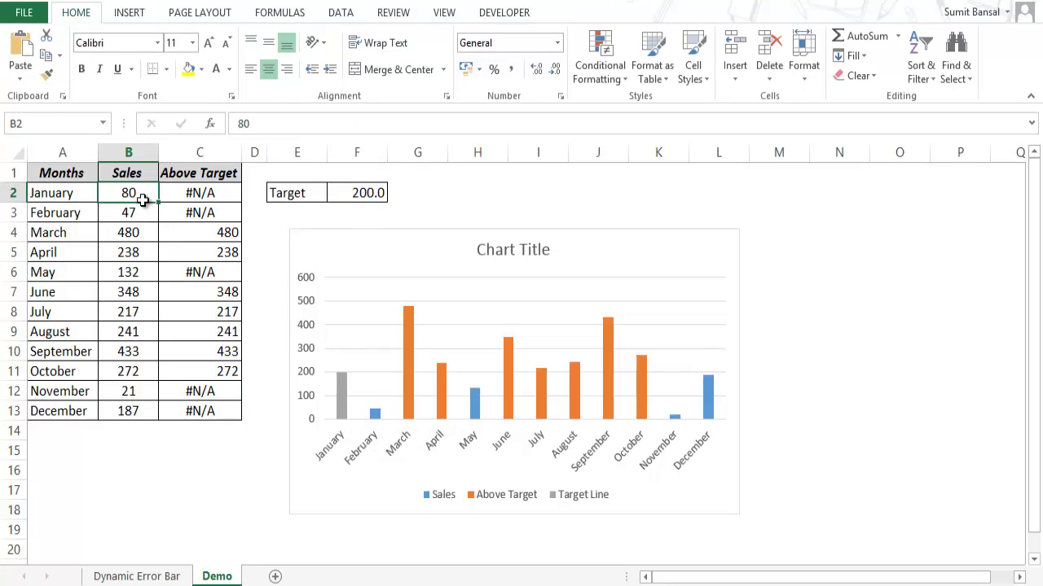
pyautogui.doubleClick(145, 193)
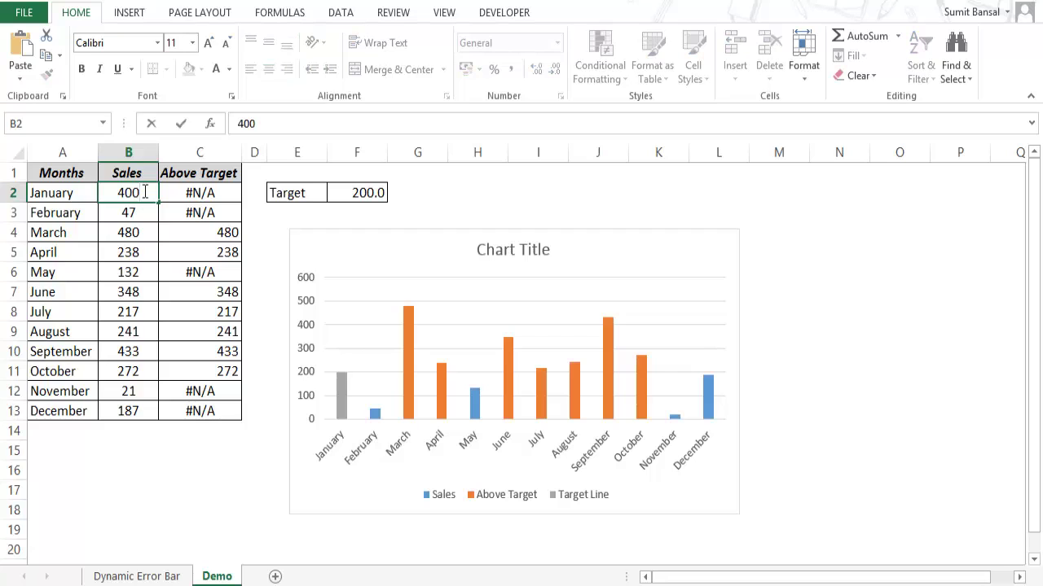
pyautogui.press('Return')
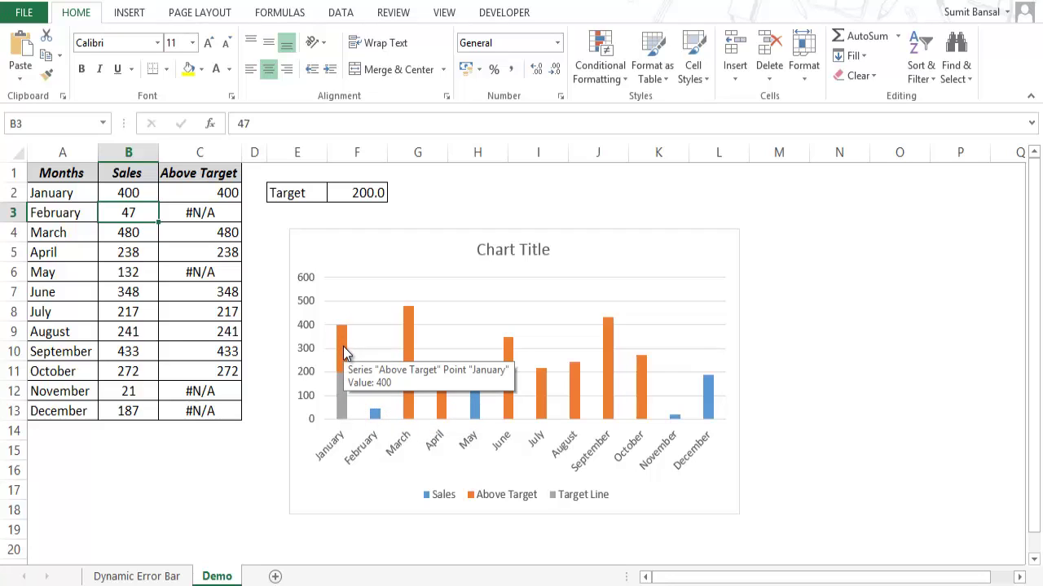
# Set January's sales in cell B2 to 190
pyautogui.click(130, 193)
pyautogui.doubleClick(131, 193)
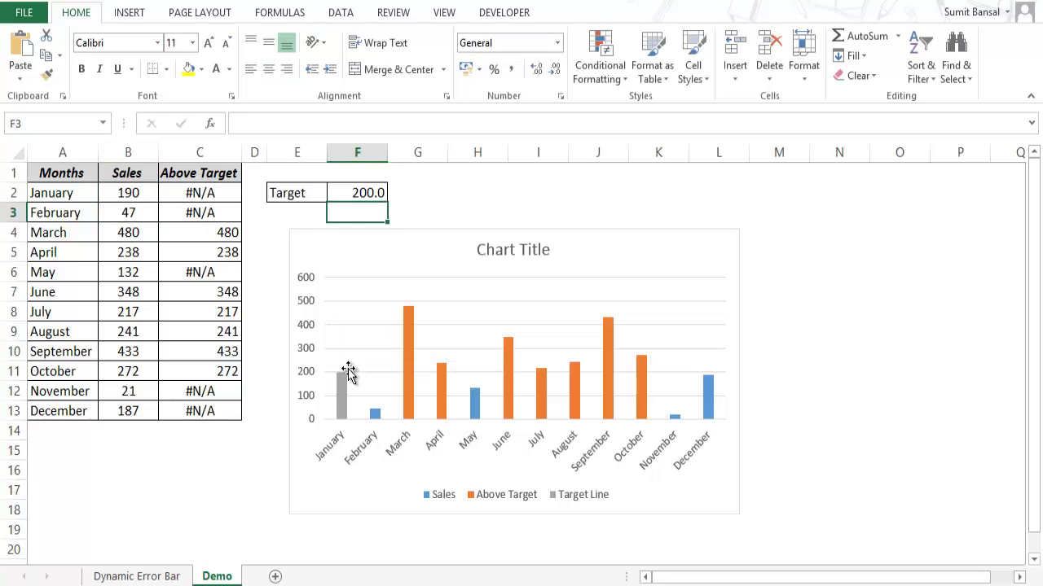
# Change the Target Line series' chart type to Scatter, keeping the other two series as clustered columns
pyautogui.click(343, 387)
pyautogui.rightClick(343, 388)
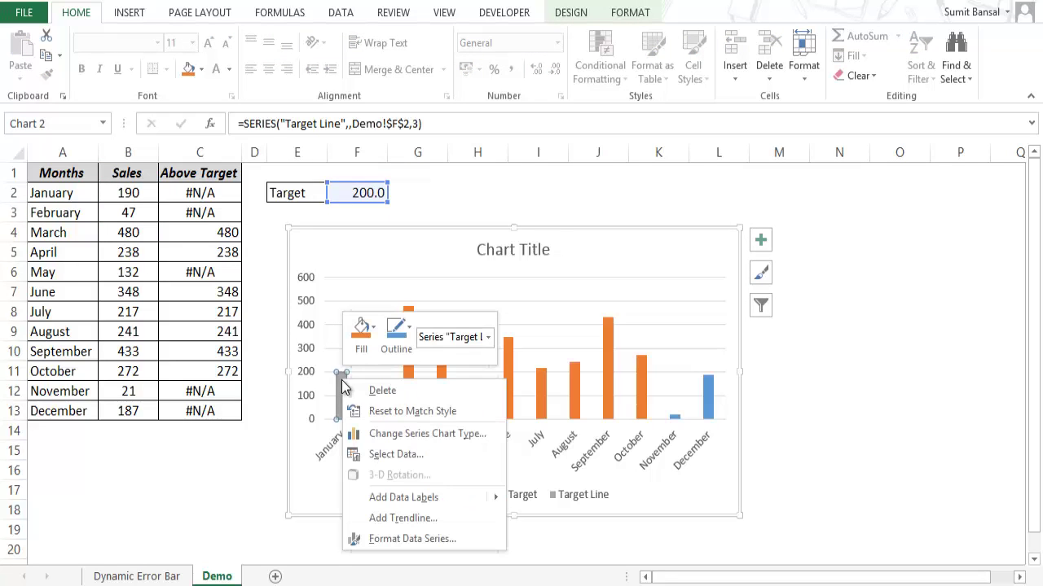
pyautogui.click(415, 436)
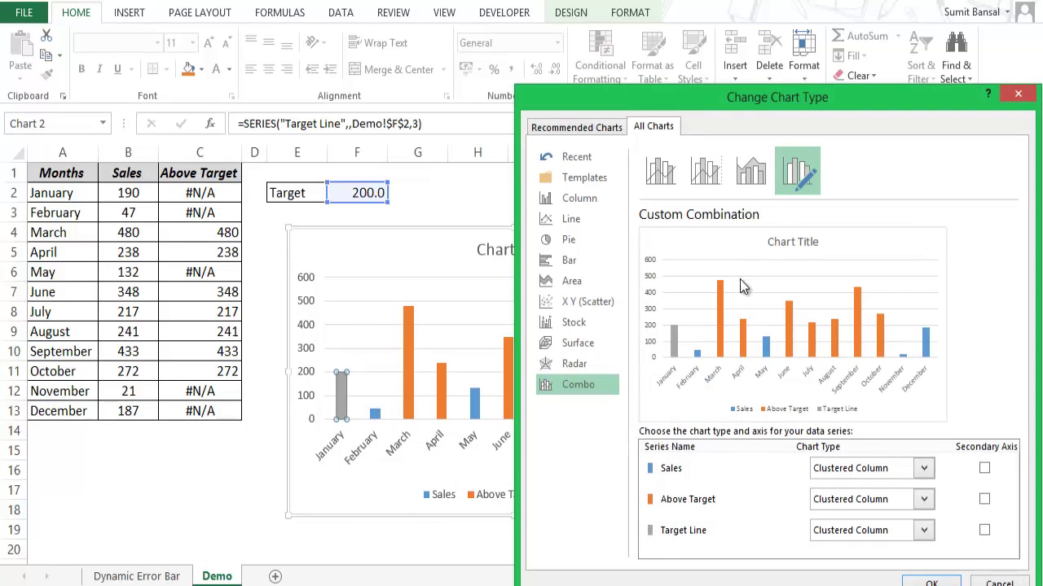
pyautogui.moveTo(717, 98); pyautogui.dragTo(673, 52)
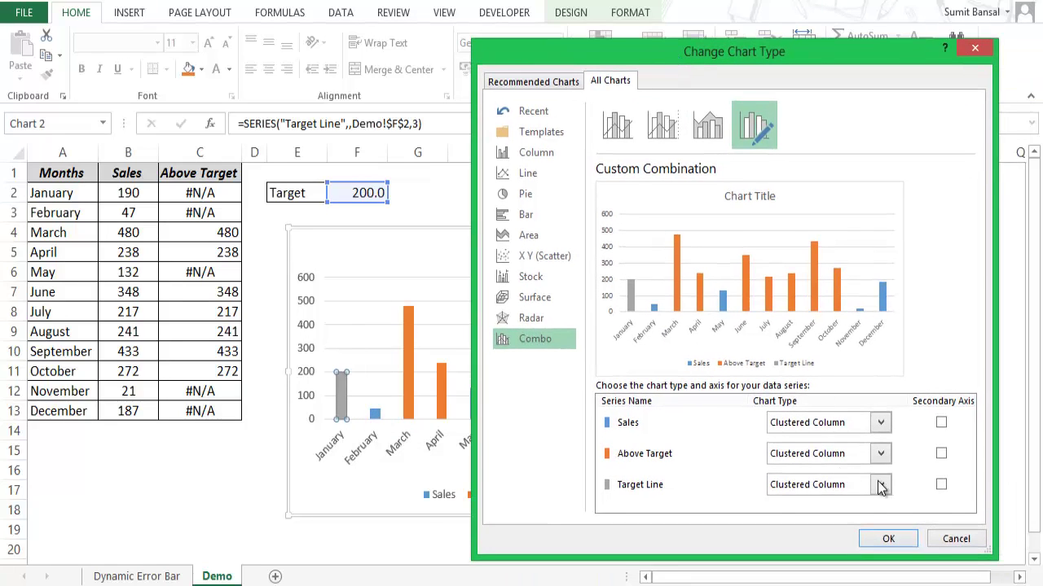
pyautogui.click(882, 483)
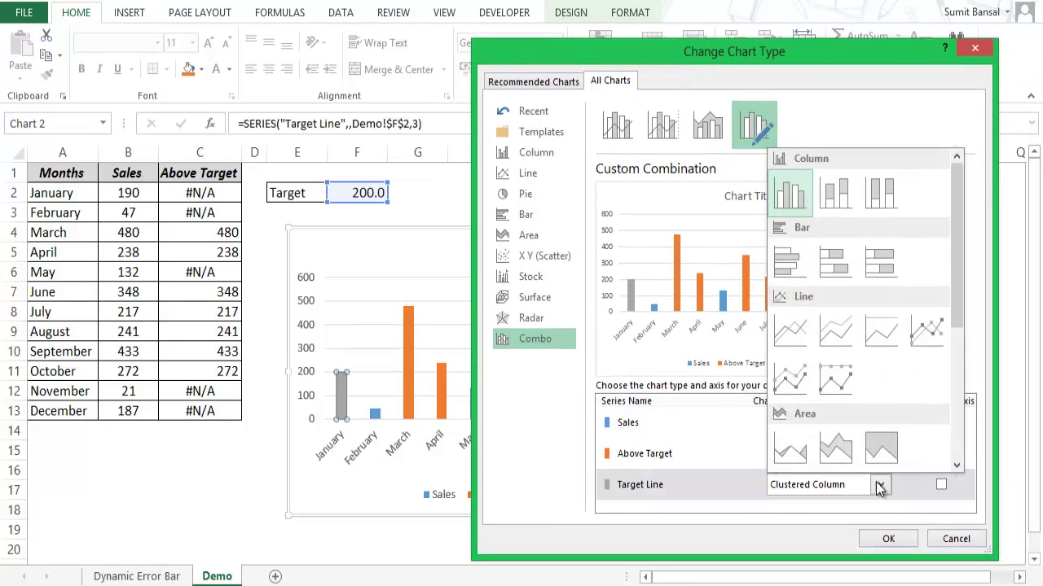
pyautogui.moveTo(955, 306); pyautogui.dragTo(959, 388)
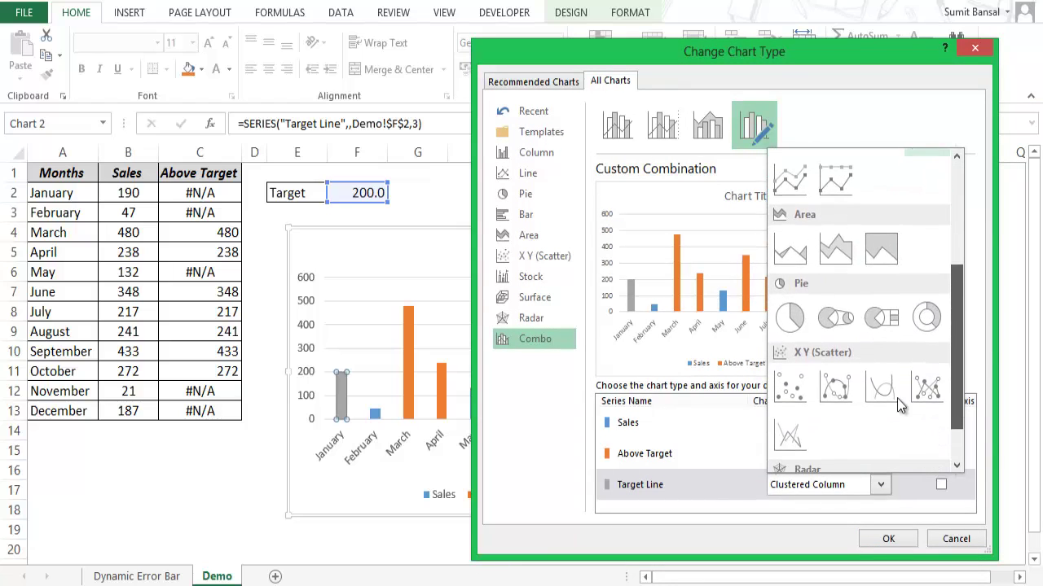
pyautogui.click(789, 389)
pyautogui.click(887, 540)
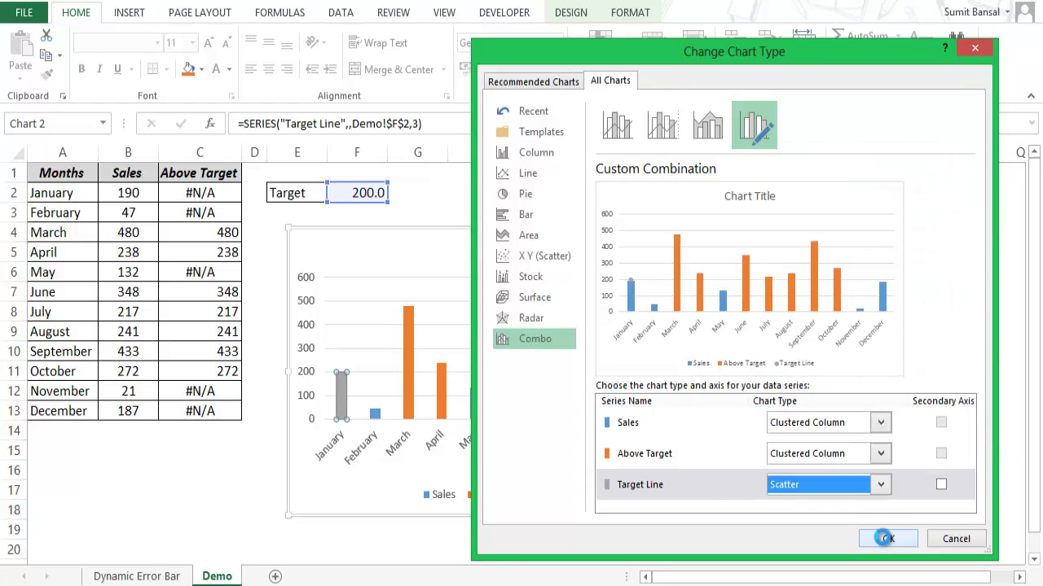
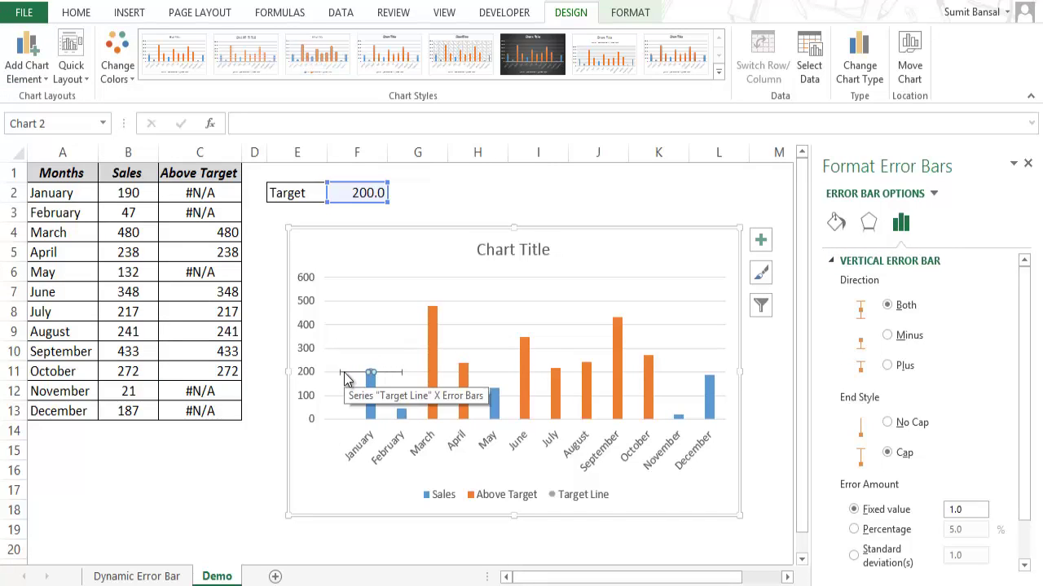
# Give the Target Line's horizontal error bars a custom amount with a positive error value of 11 and no negative extent
pyautogui.click(388, 380)
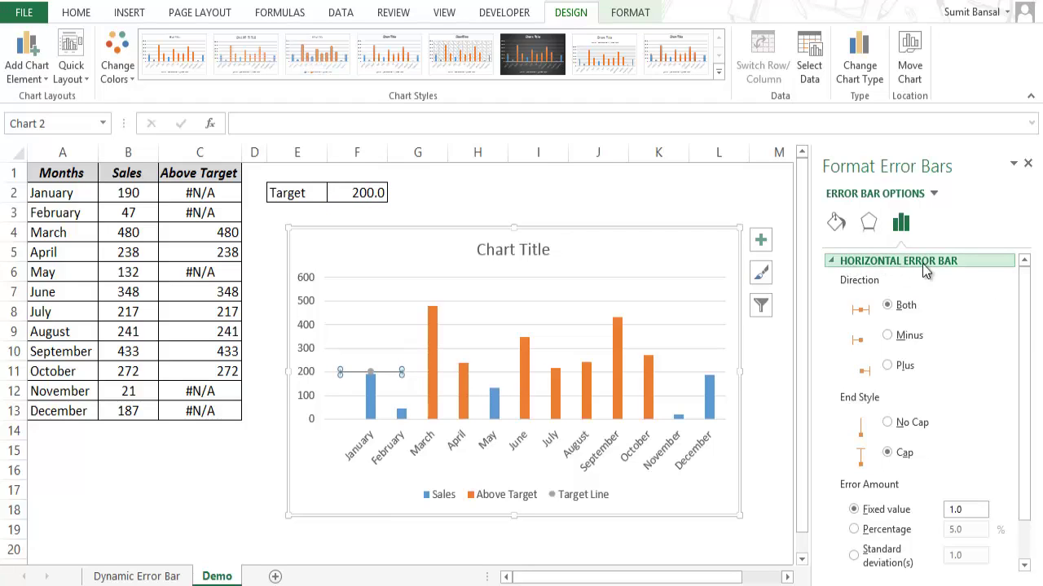
pyautogui.moveTo(1026, 302); pyautogui.dragTo(1032, 364)
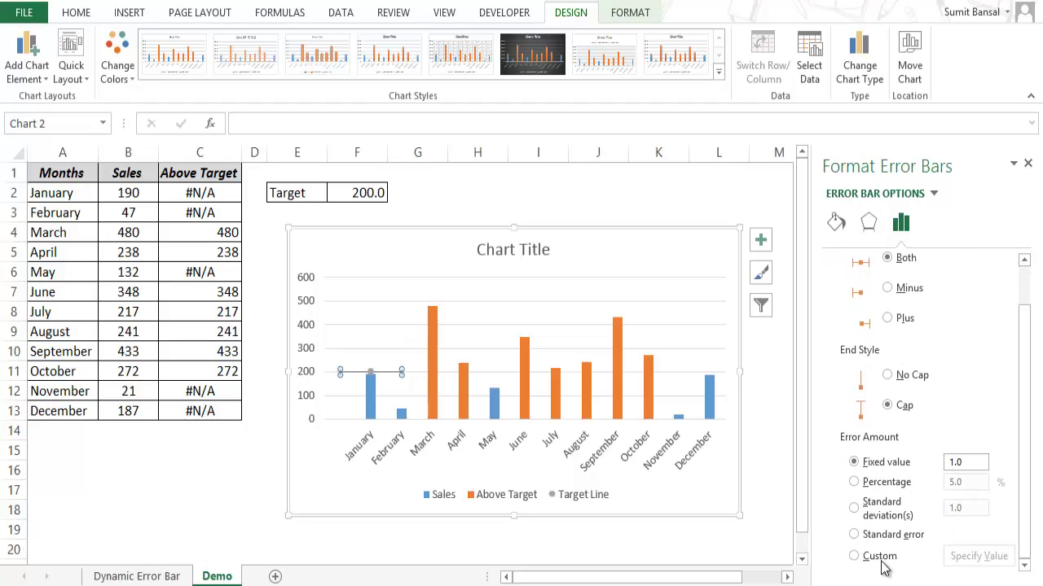
pyautogui.click(855, 556)
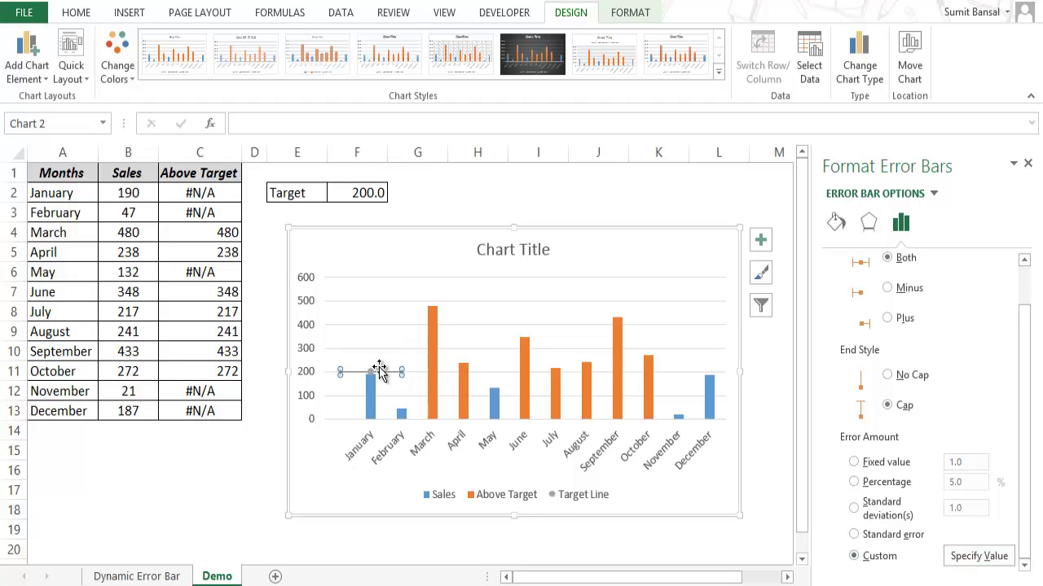
pyautogui.moveTo(589, 408)
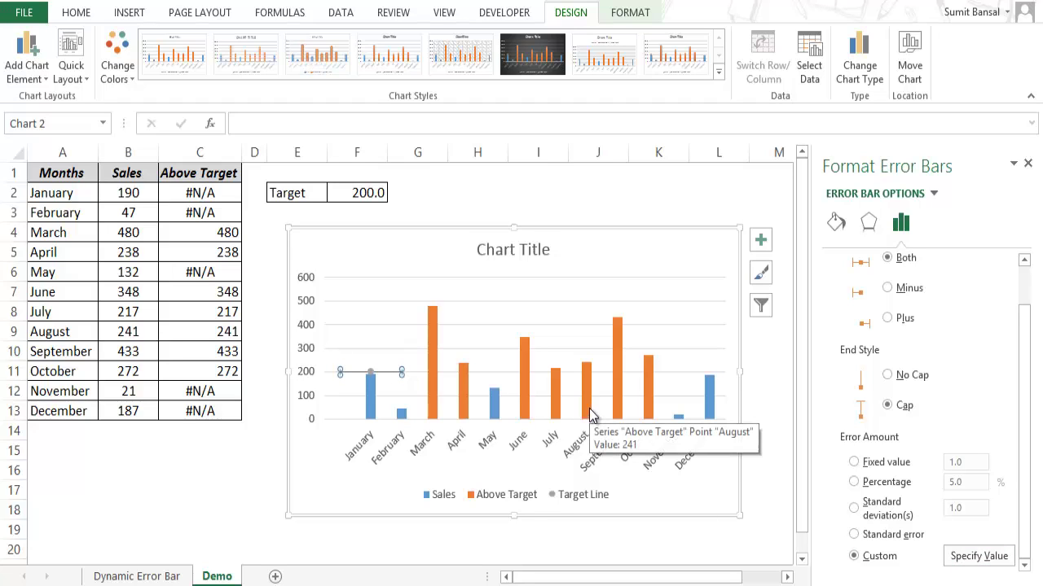
pyautogui.click(977, 558)
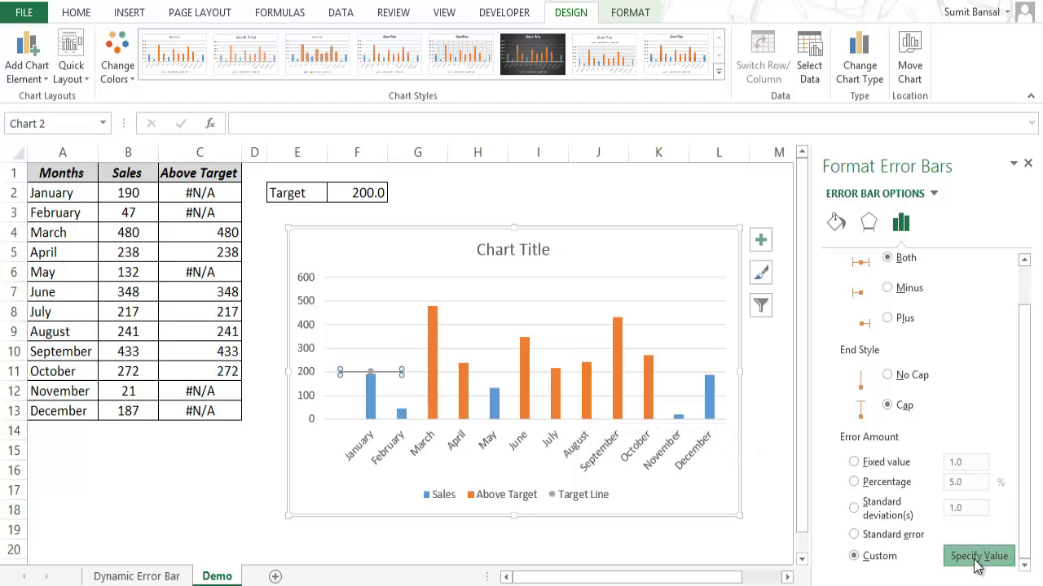
pyautogui.moveTo(632, 206); pyautogui.dragTo(612, 173)
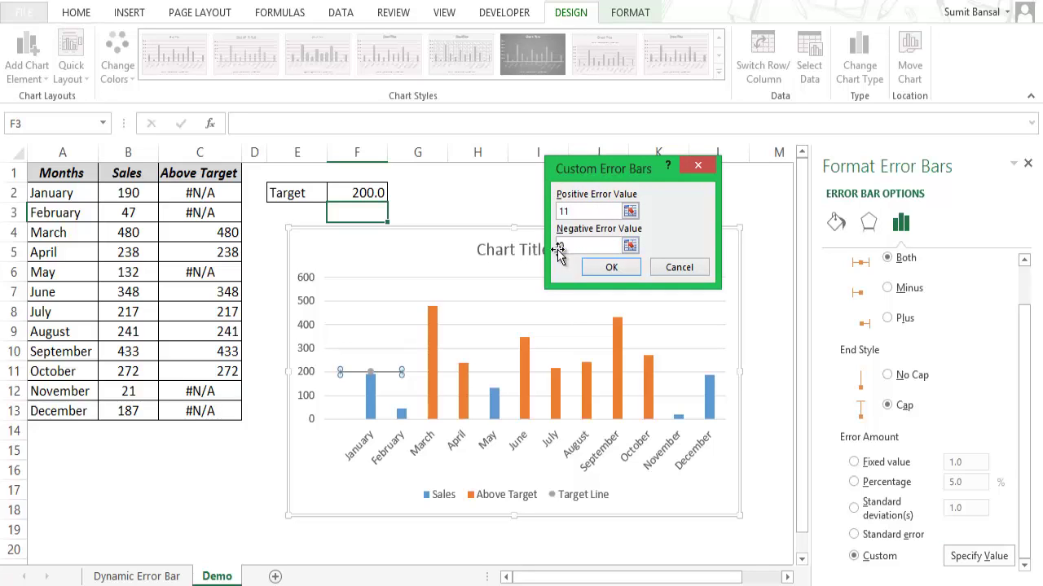
pyautogui.click(611, 269)
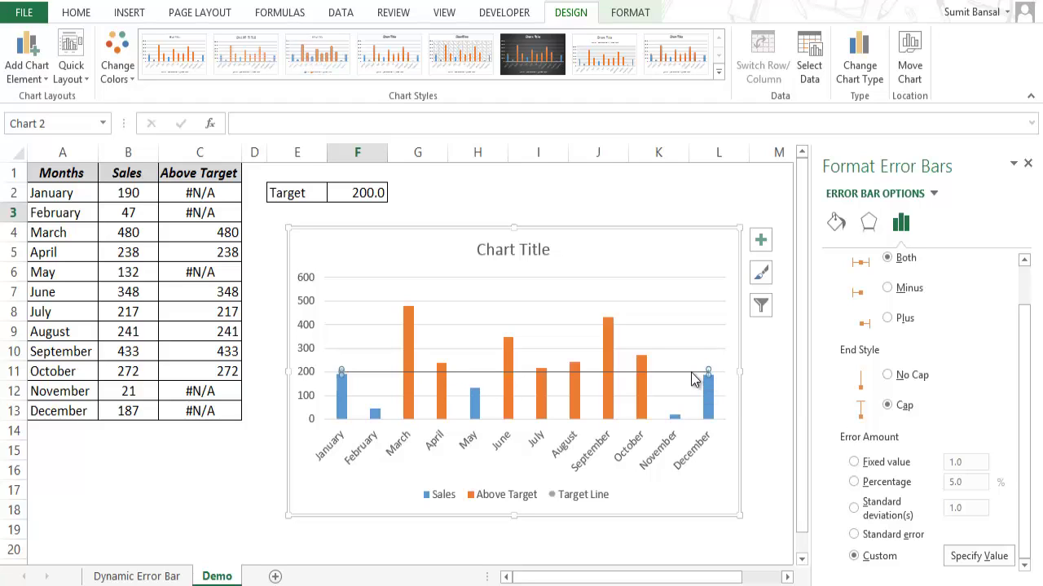
# Set the target in cell F2 to 100 and check the target line in the chart
pyautogui.click(370, 190)
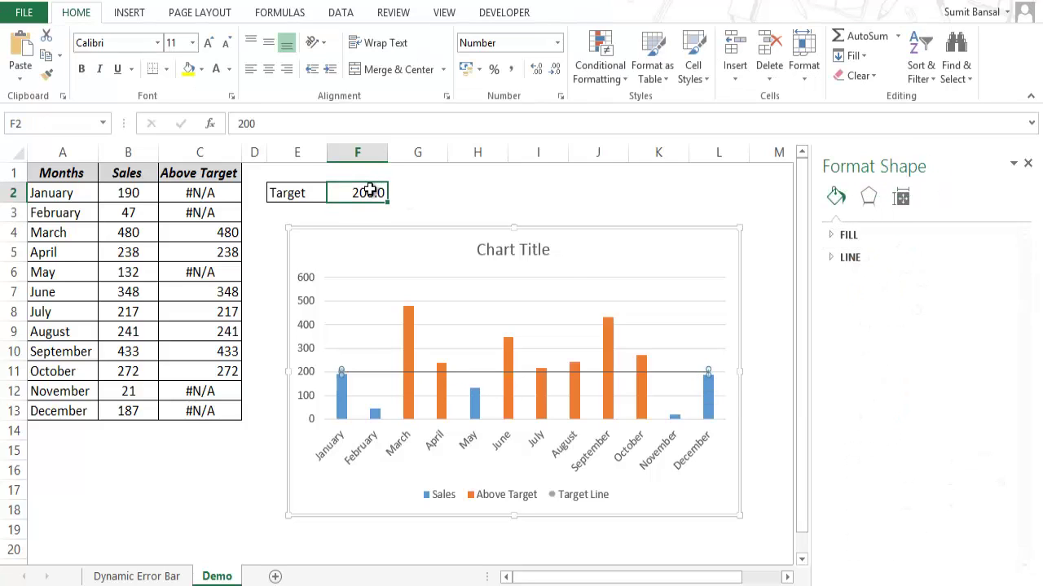
pyautogui.write('100')
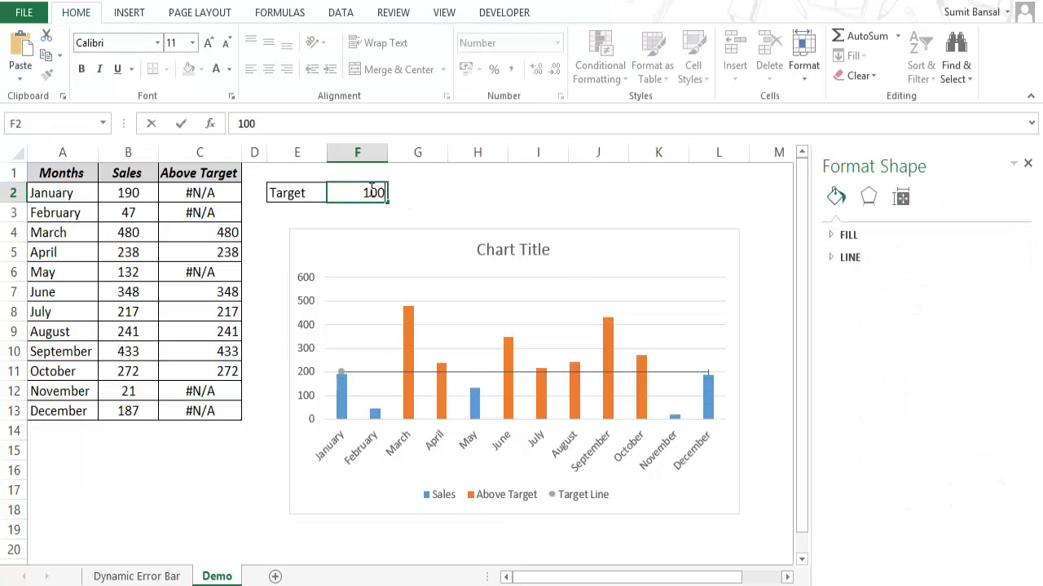
pyautogui.press('Return')
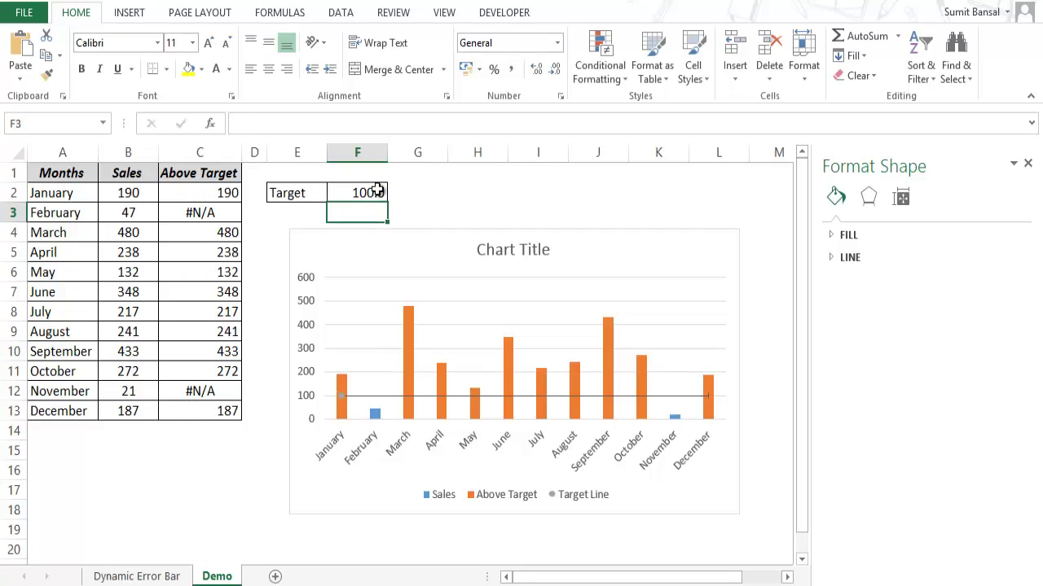
pyautogui.moveTo(342, 401)
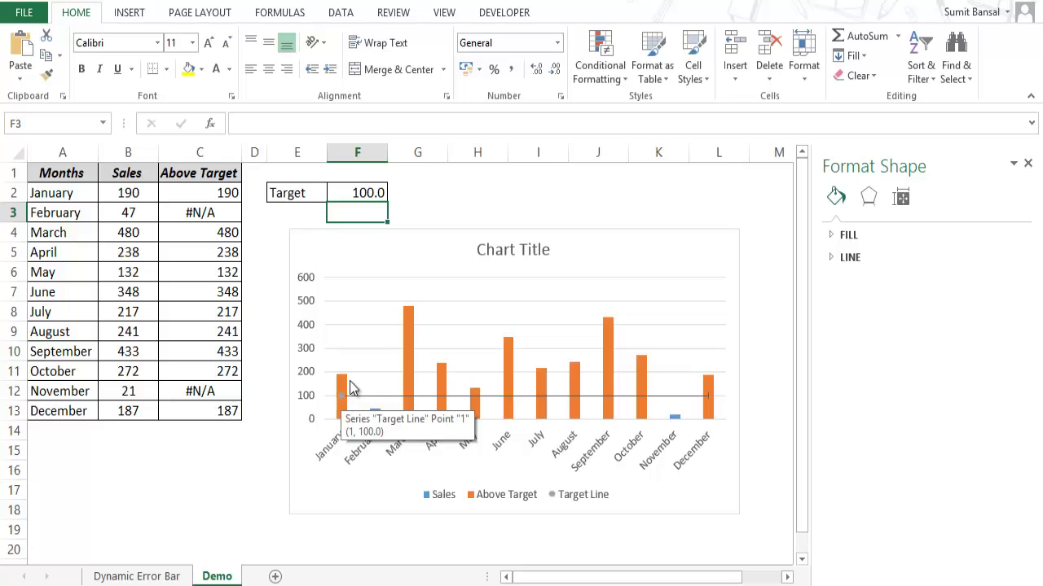
# Set the target in cell F2 to 300
pyautogui.click(360, 192)
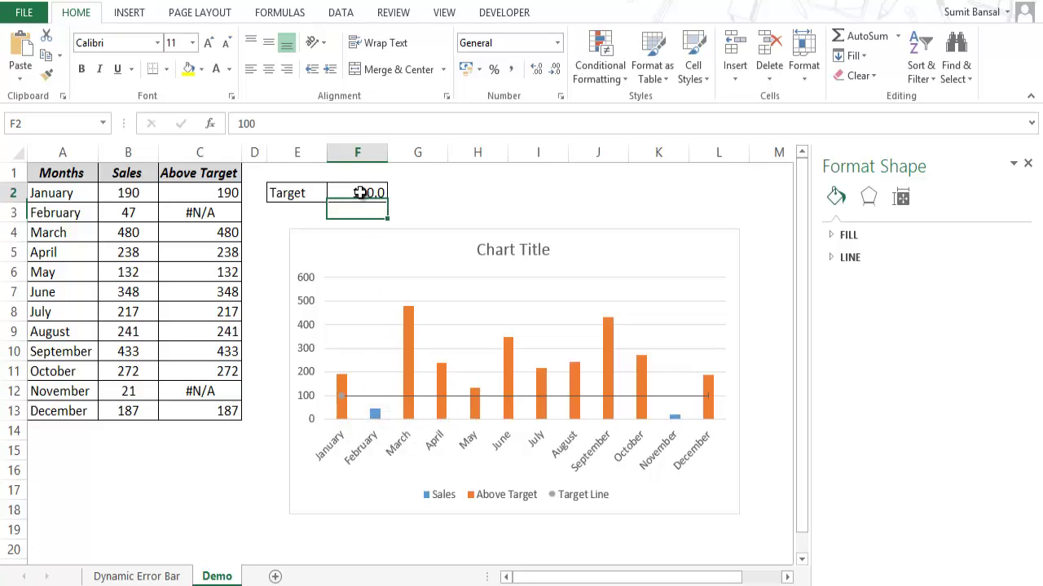
pyautogui.write('300')
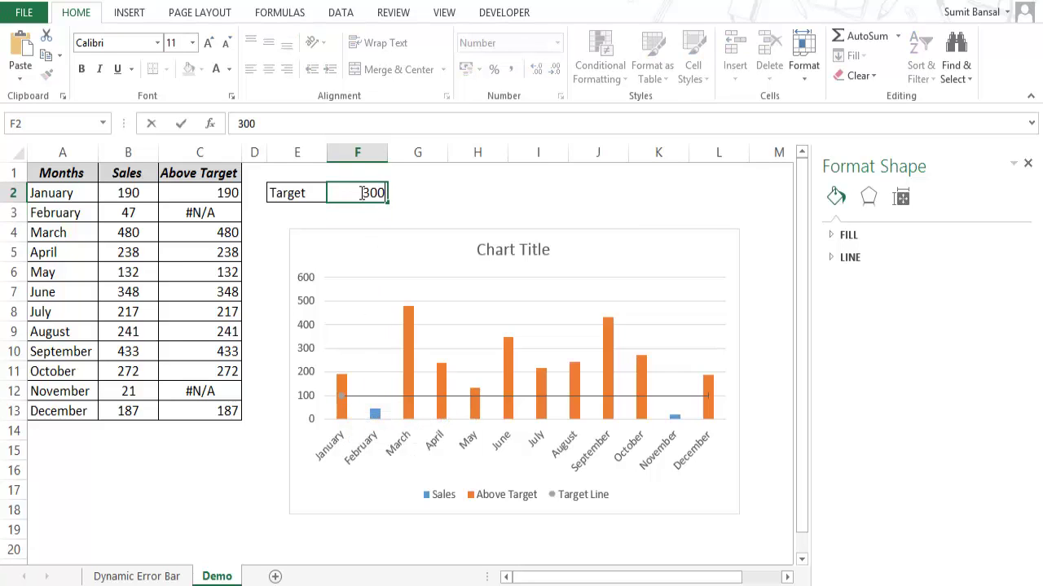
pyautogui.press('Return')
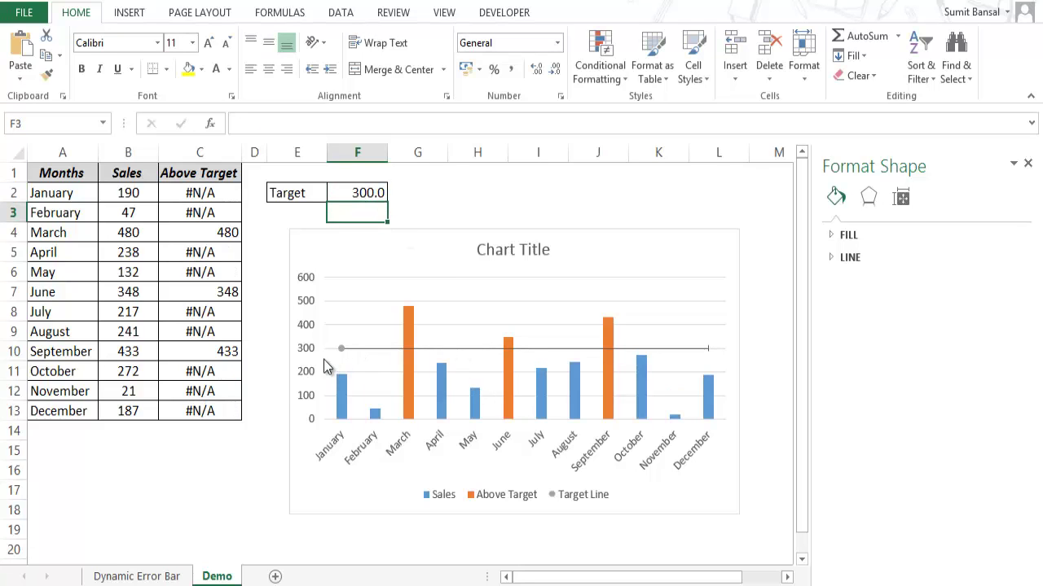
# Remove the Target Line series' point marker by setting its marker option to None
pyautogui.click(342, 350)
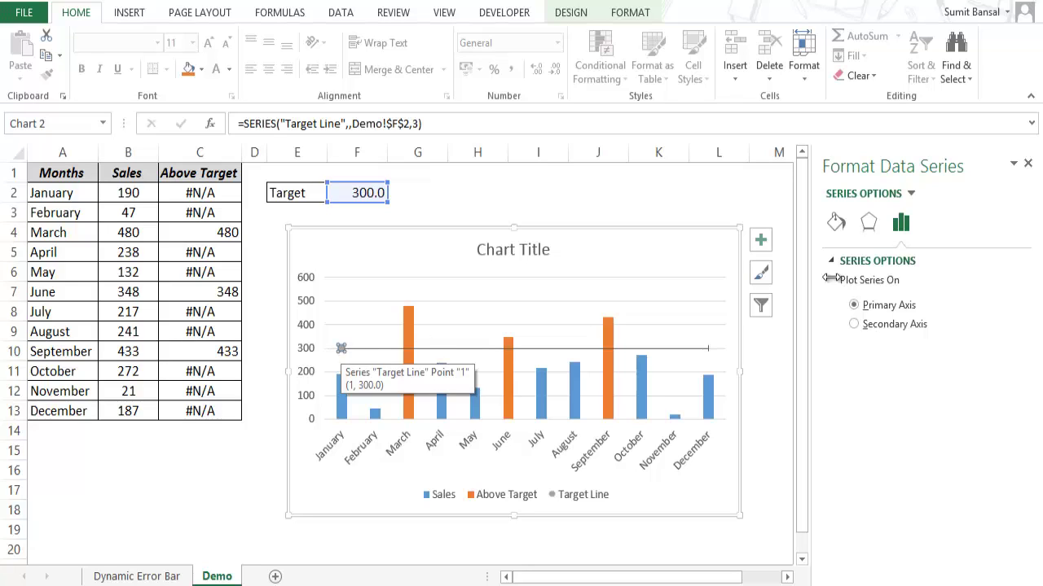
pyautogui.click(836, 231)
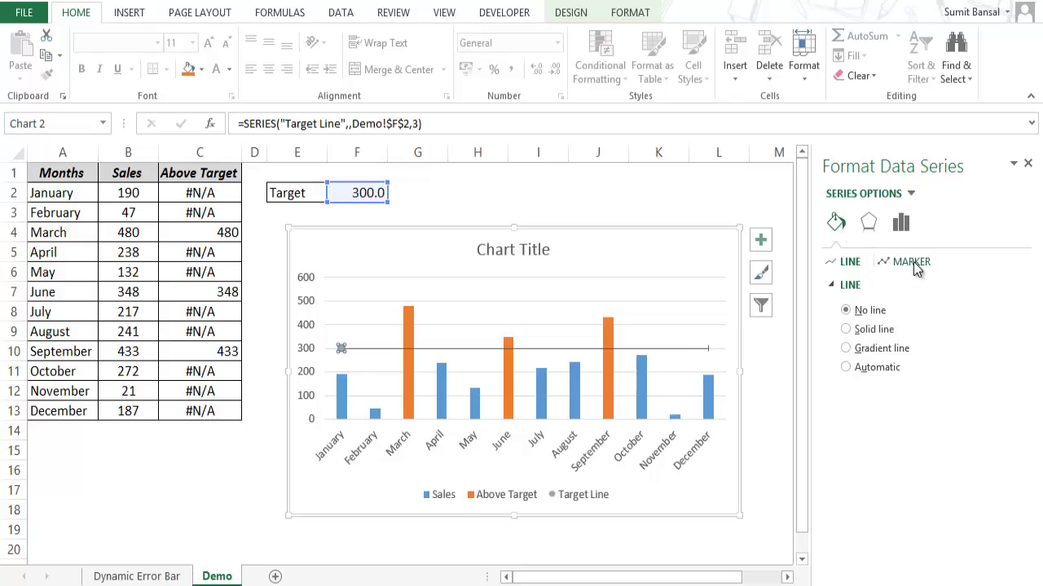
pyautogui.click(914, 262)
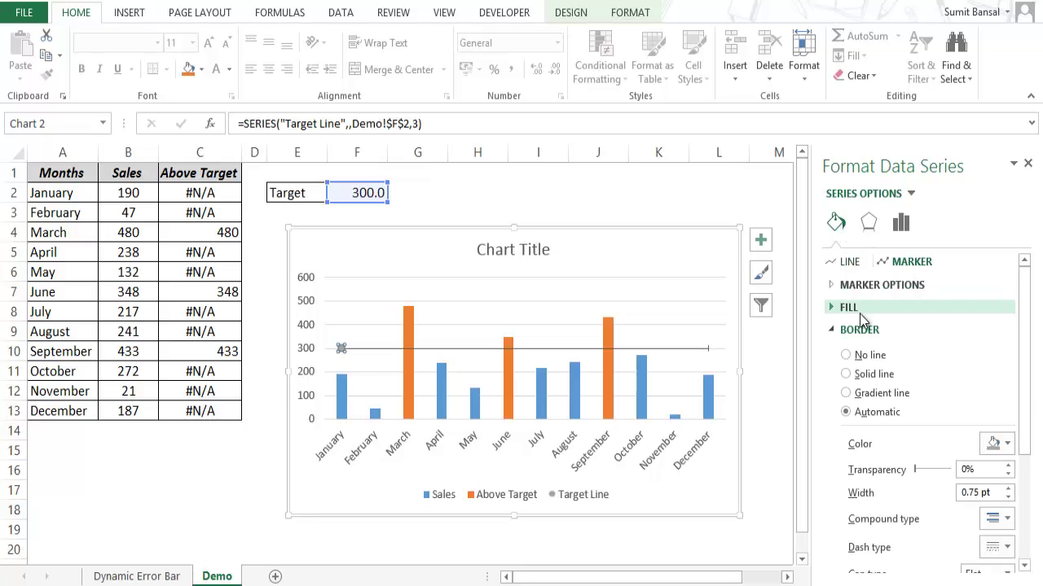
pyautogui.click(864, 286)
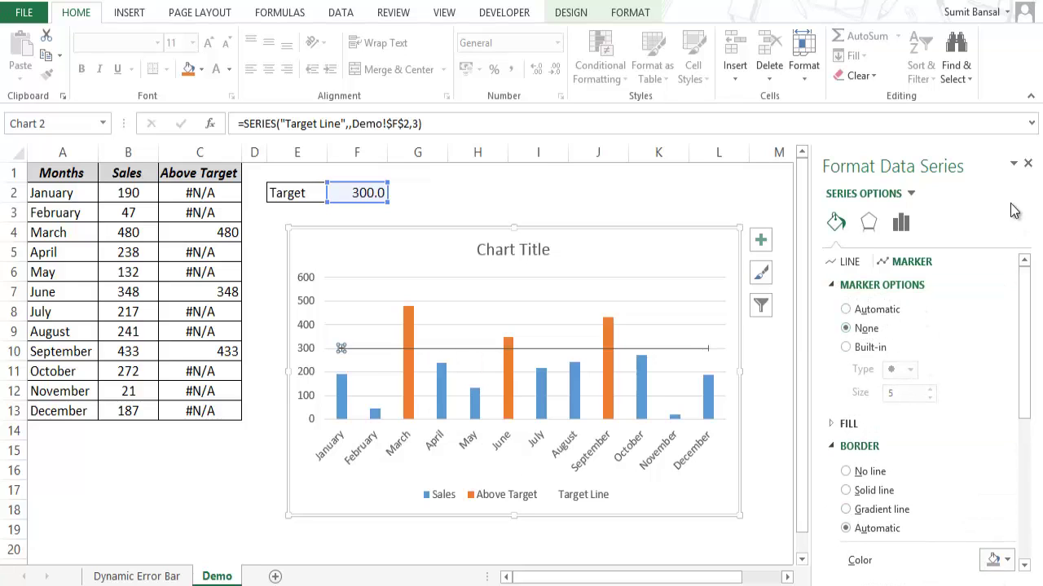
pyautogui.click(1028, 164)
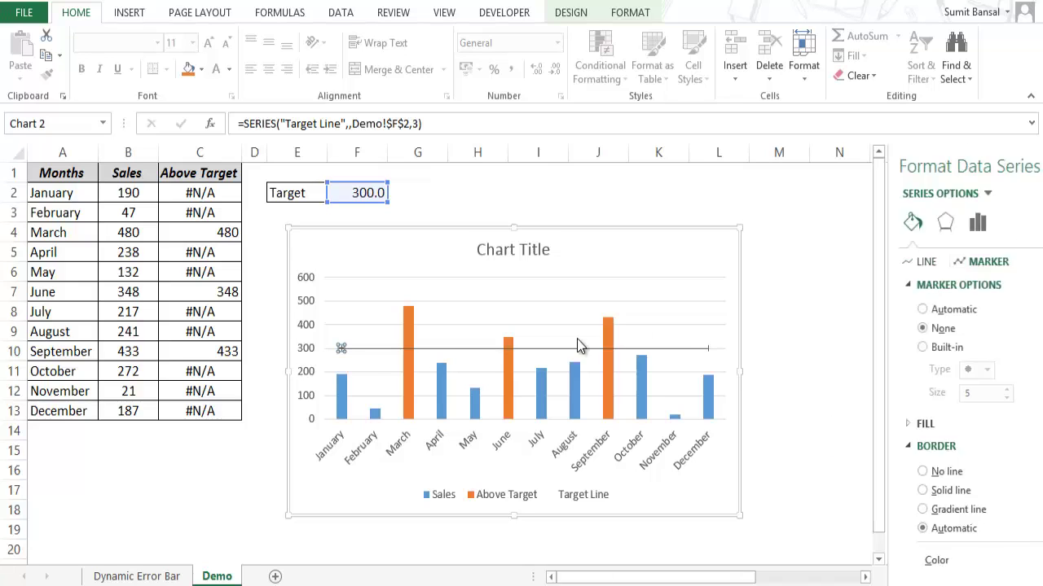
pyautogui.click(421, 209)
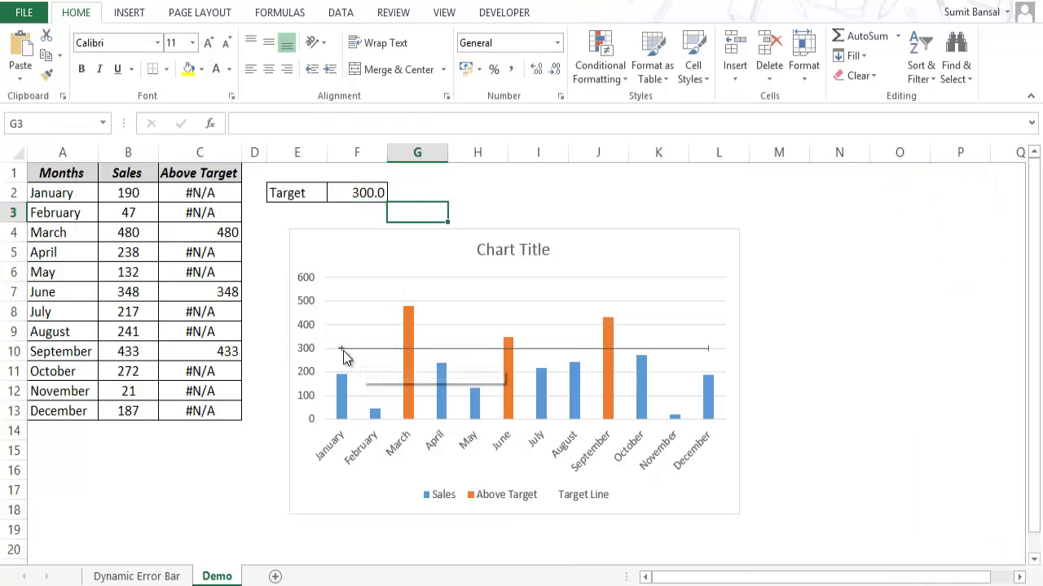
# Set the end style of the Target Line's horizontal error bars to No Cap
pyautogui.click(342, 351)
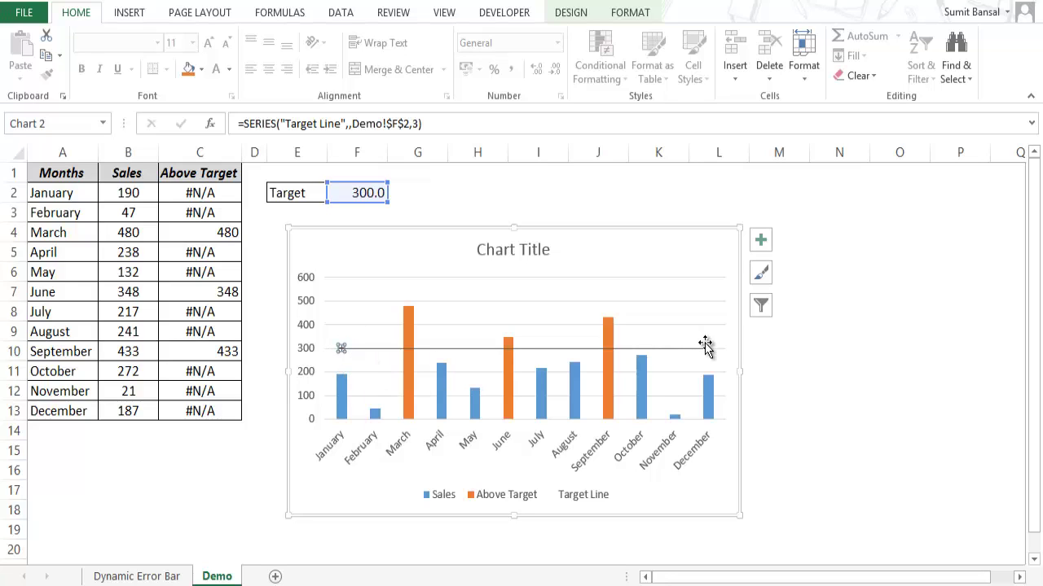
pyautogui.click(389, 348)
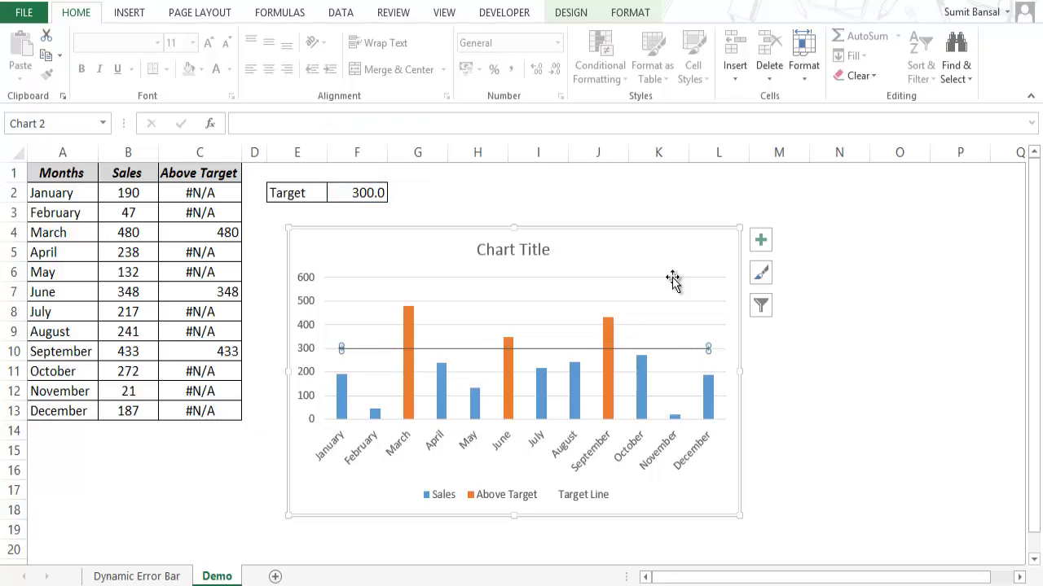
pyautogui.rightClick(381, 349)
pyautogui.click(430, 468)
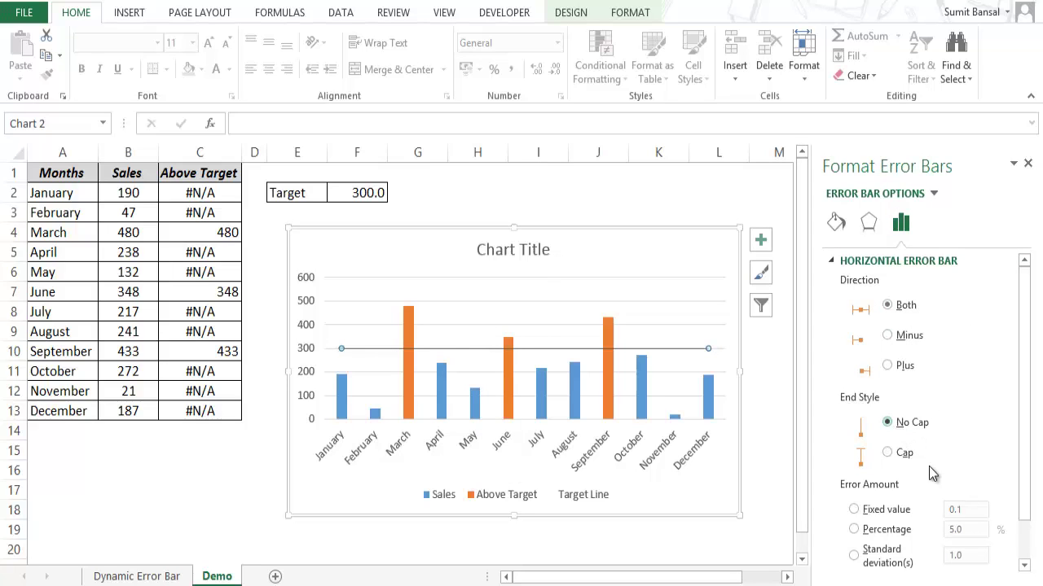
pyautogui.scroll(-1, 1024, 422)
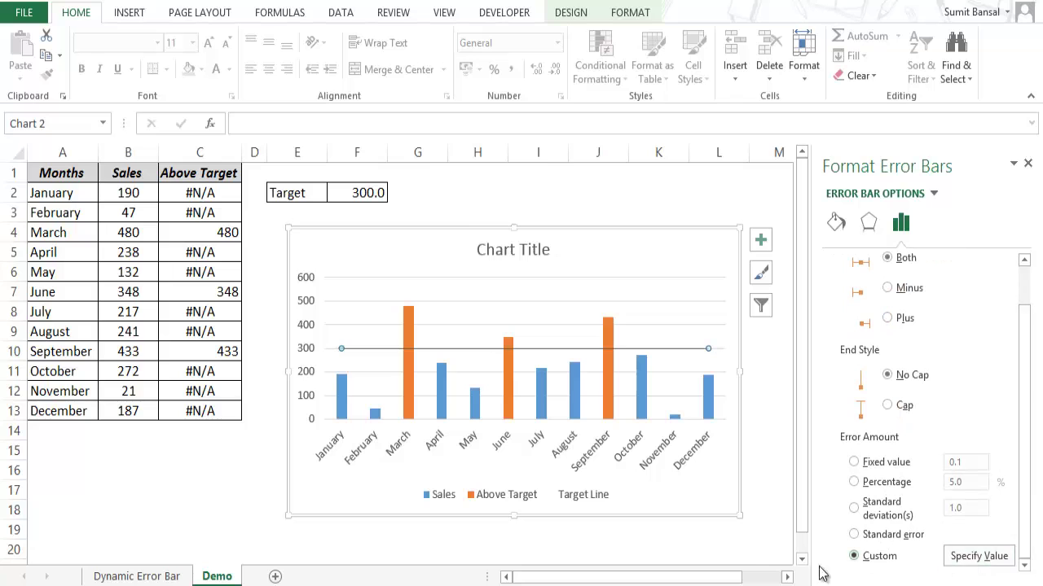
pyautogui.click(738, 535)
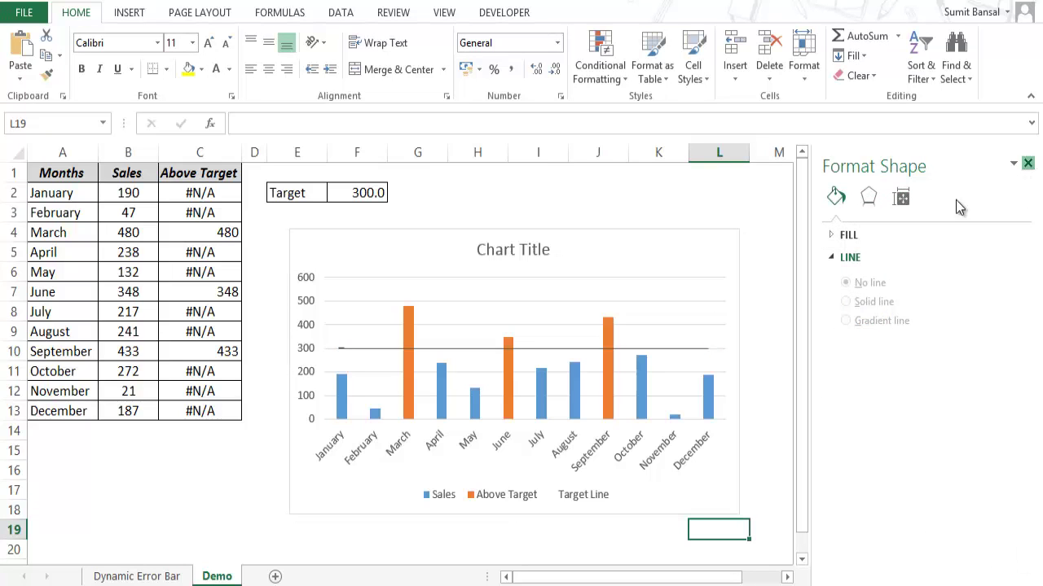
pyautogui.click(1028, 163)
# Format the Target Line's horizontal error bars as a solid line in the standard dark red color
pyautogui.click(340, 349)
pyautogui.click(375, 355)
pyautogui.rightClick(375, 355)
pyautogui.click(415, 465)
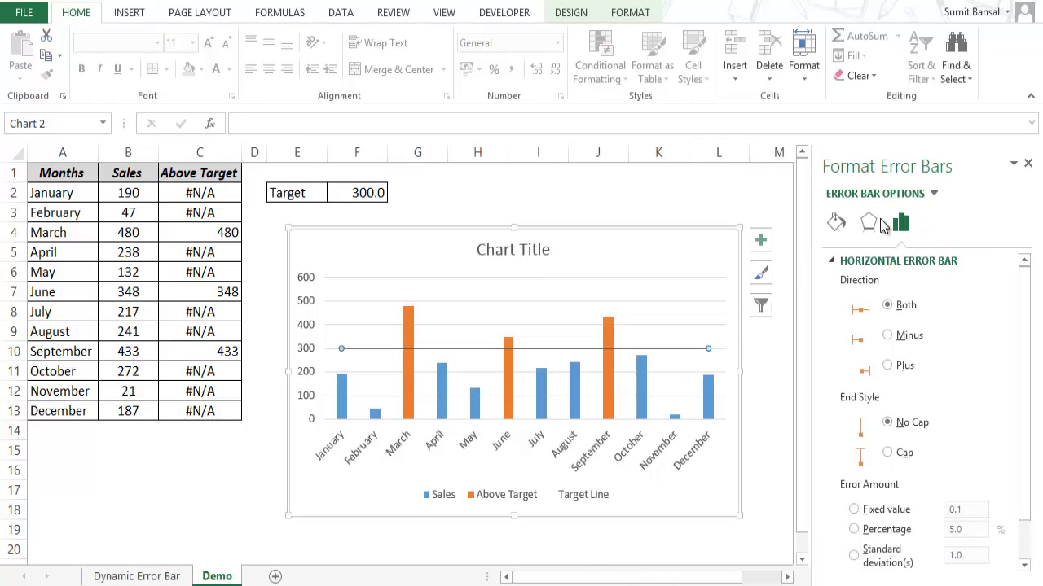
pyautogui.click(836, 222)
pyautogui.click(869, 287)
pyautogui.click(878, 305)
pyautogui.click(1010, 377)
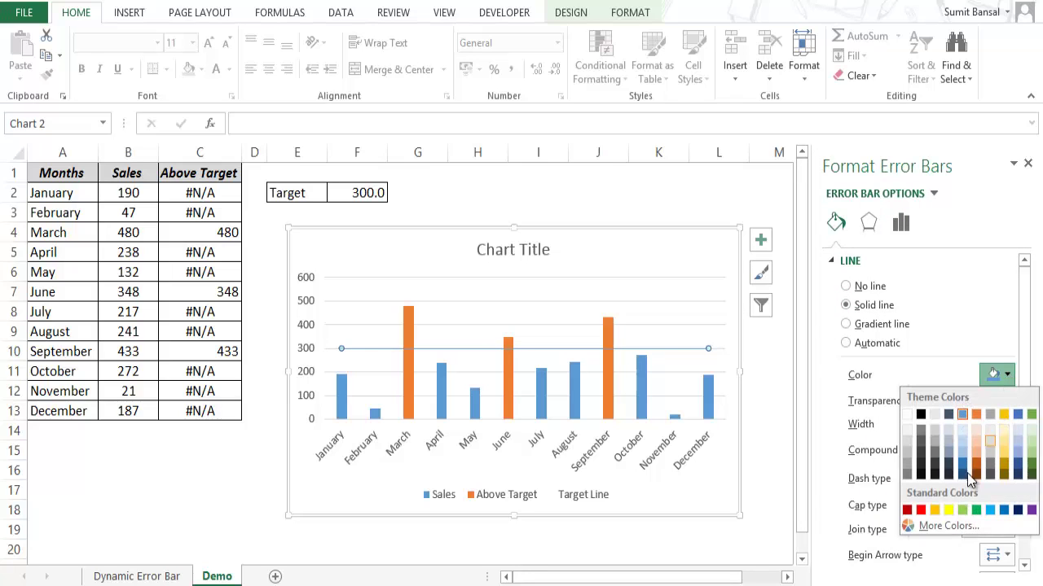
pyautogui.click(910, 502)
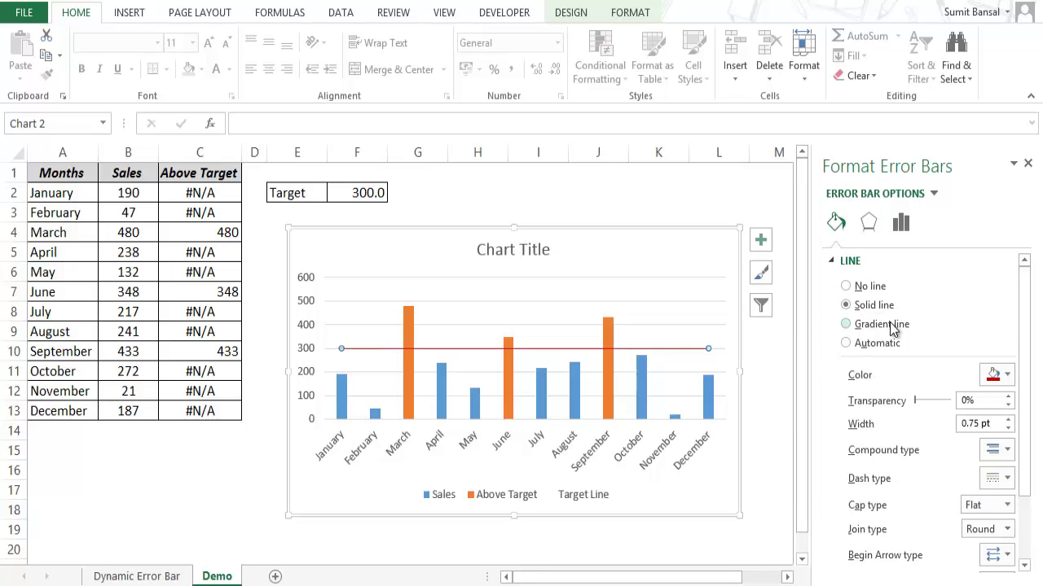
# Increase the line width of the horizontal error bars to 1.5 pt
pyautogui.click(835, 262)
pyautogui.click(870, 225)
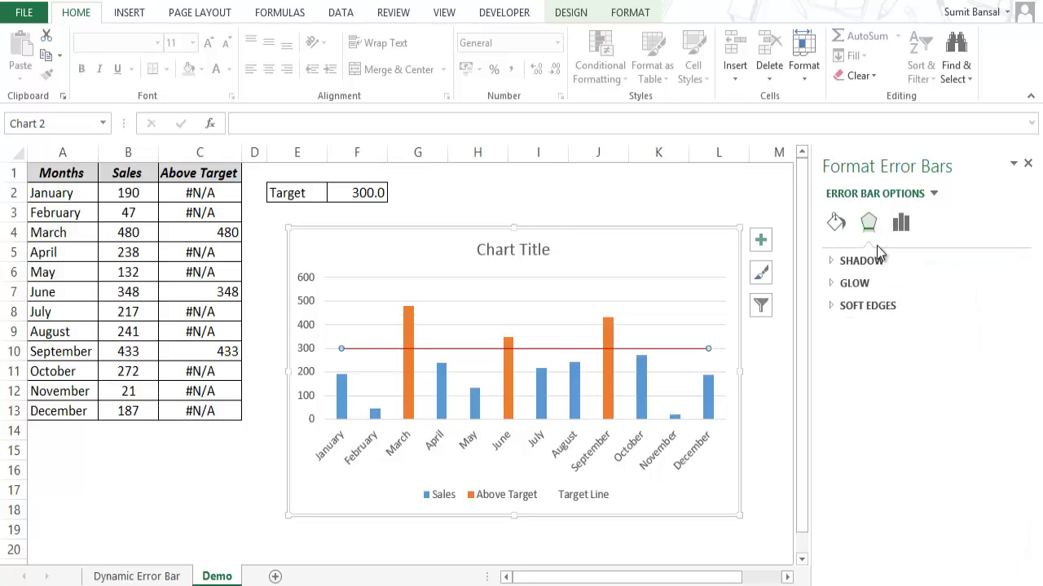
pyautogui.click(900, 225)
pyautogui.click(836, 223)
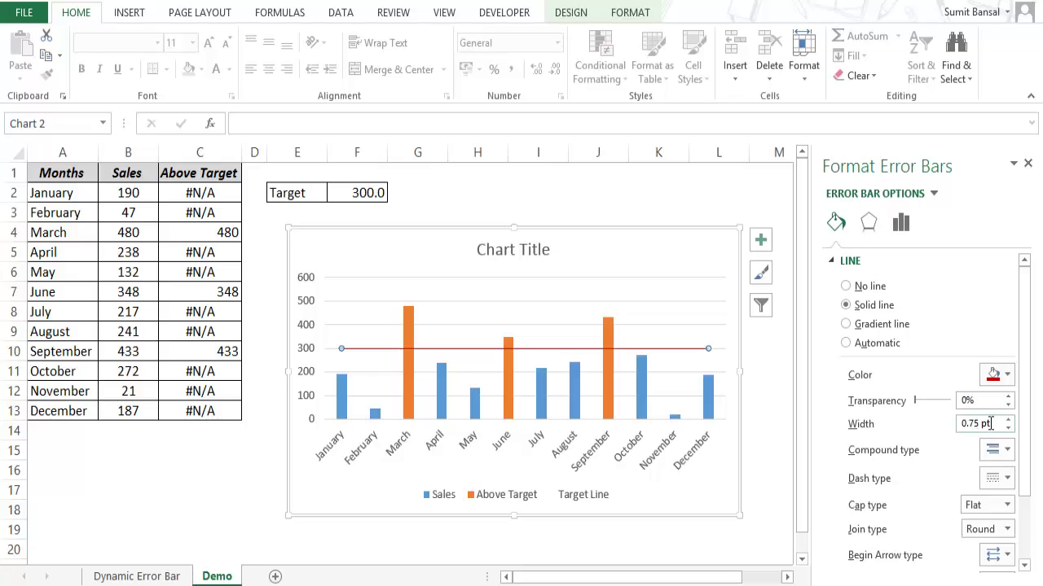
pyautogui.click(1007, 419)
pyautogui.click(1007, 420)
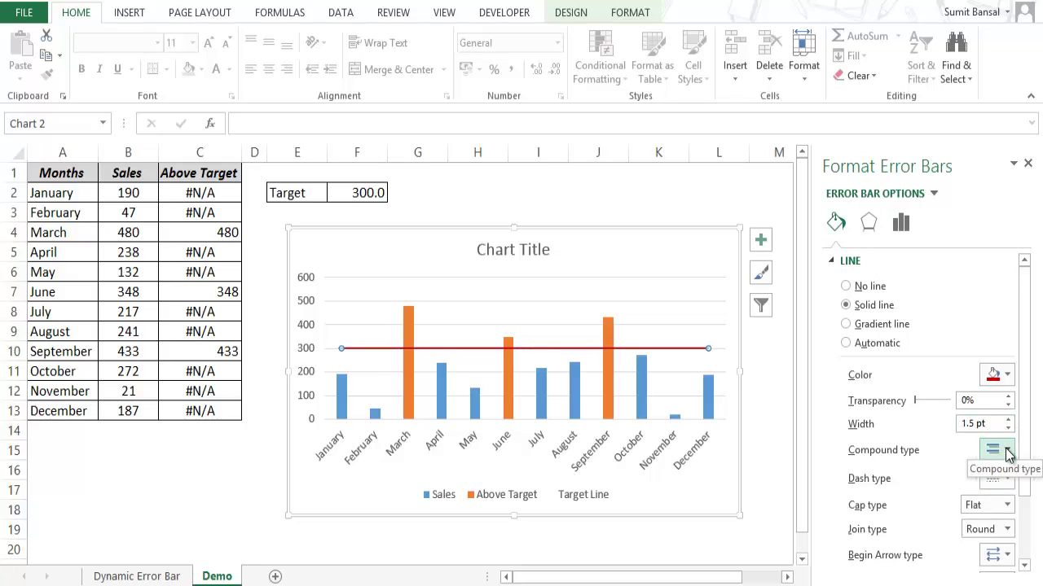
# Apply a dashed dash type to the horizontal error bars and finish formatting them
pyautogui.click(1007, 478)
pyautogui.click(997, 560)
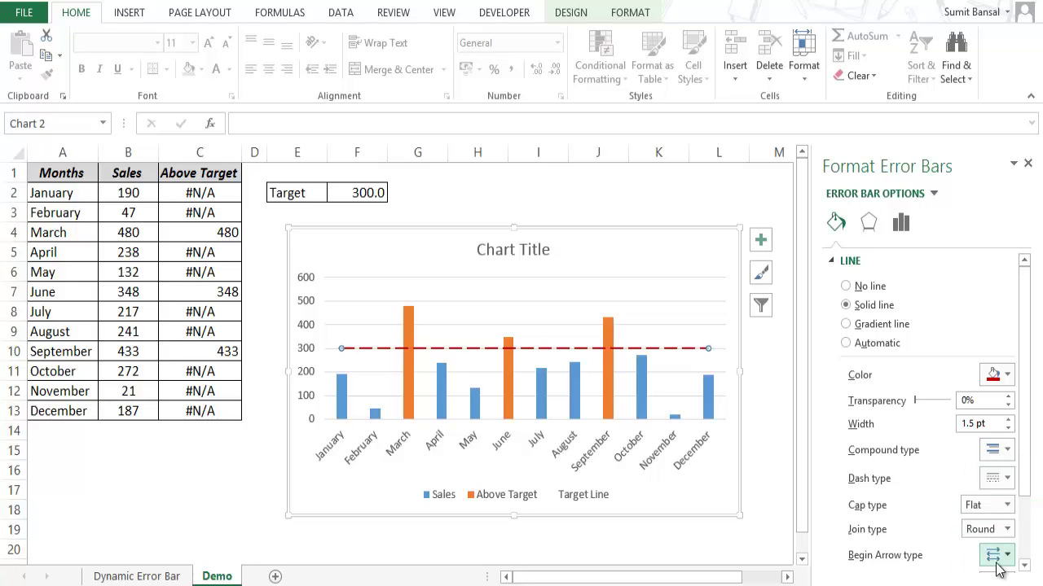
pyautogui.moveTo(1025, 437); pyautogui.dragTo(1039, 199)
pyautogui.click(1027, 163)
pyautogui.click(254, 509)
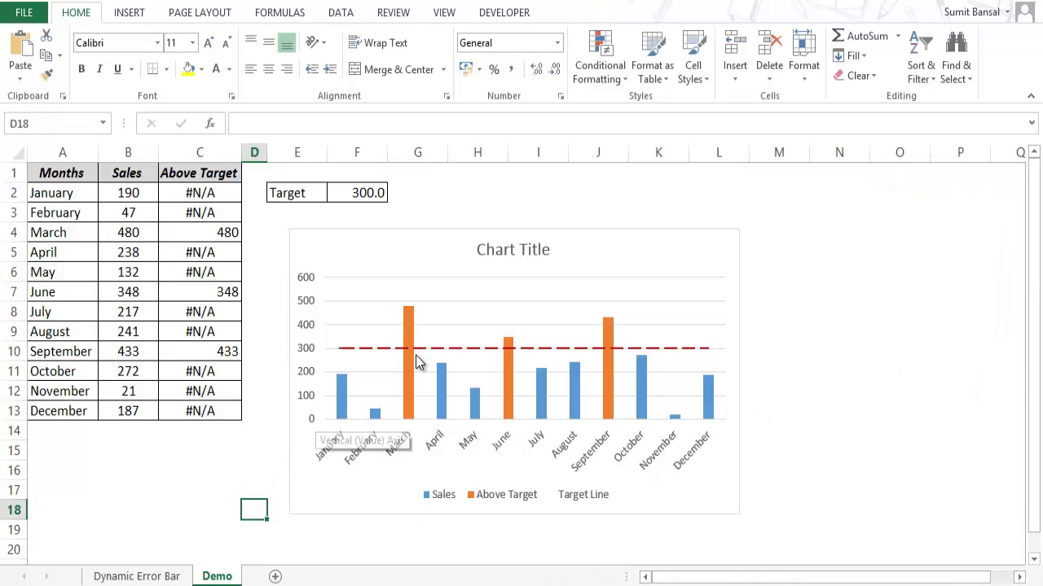
# Set the target in cell F2 to 150 and check the dashed target line in the chart
pyautogui.click(358, 195)
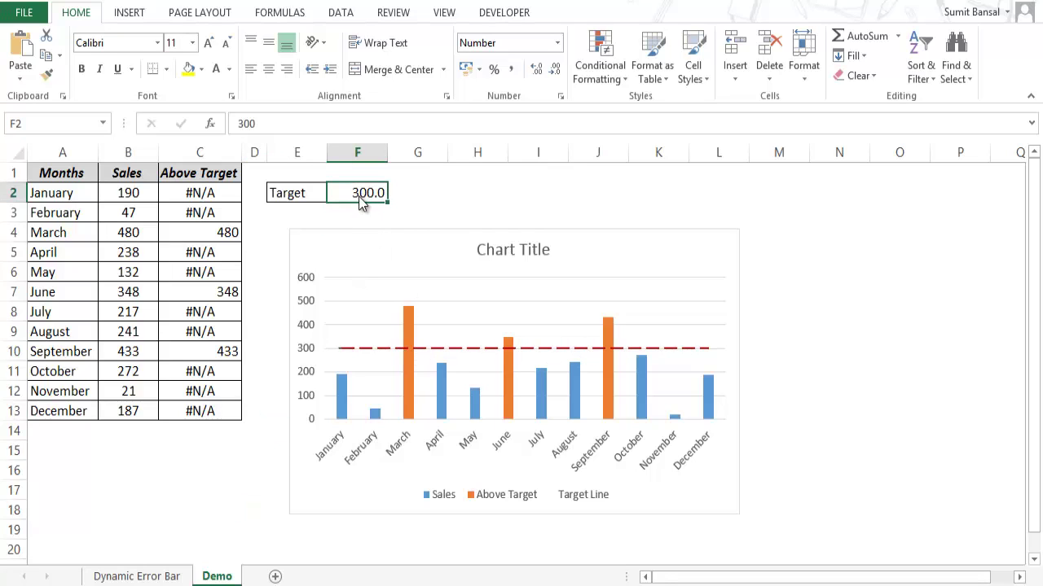
pyautogui.write('150')
pyautogui.press('Return')
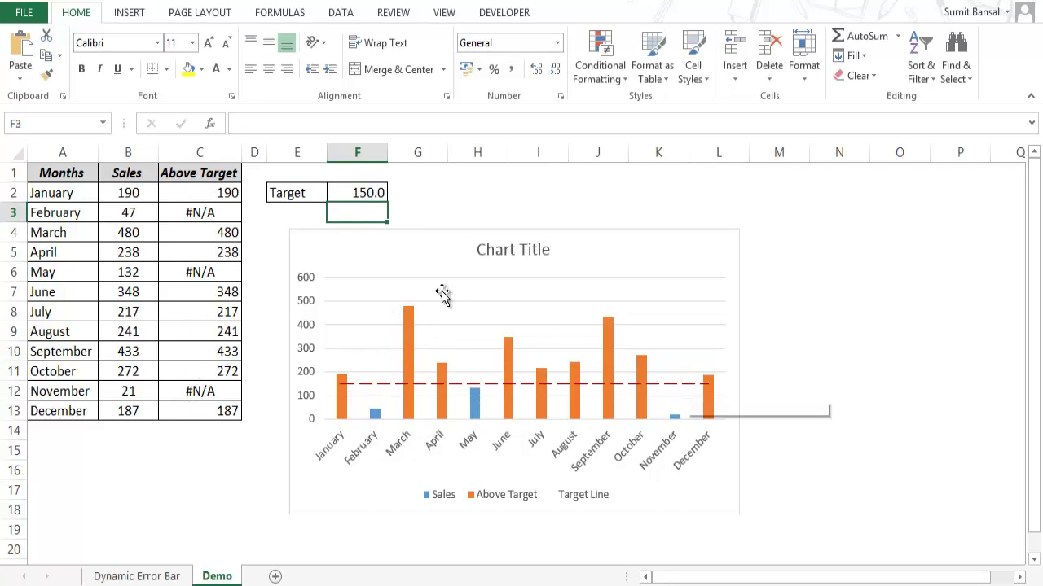
pyautogui.click(361, 190)
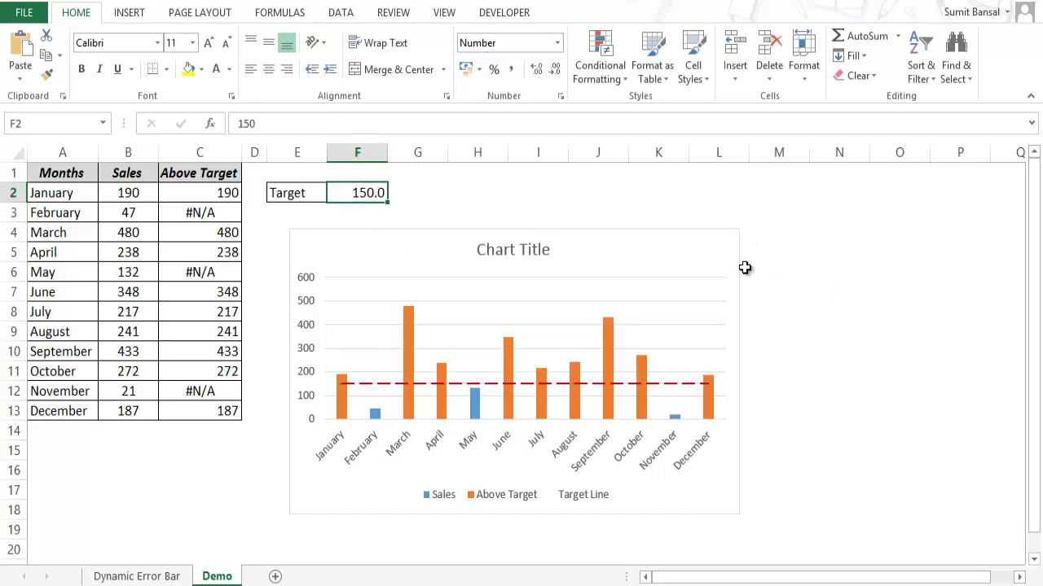
# Set the maximum bound of the chart's vertical axis to 500
pyautogui.click(314, 314)
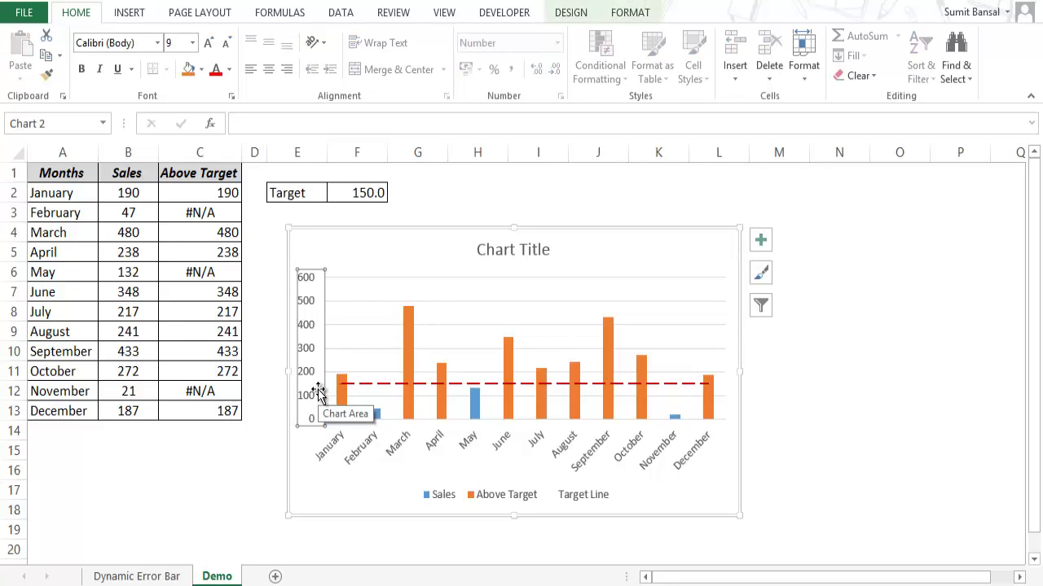
pyautogui.hotkey('ctrl', '1')
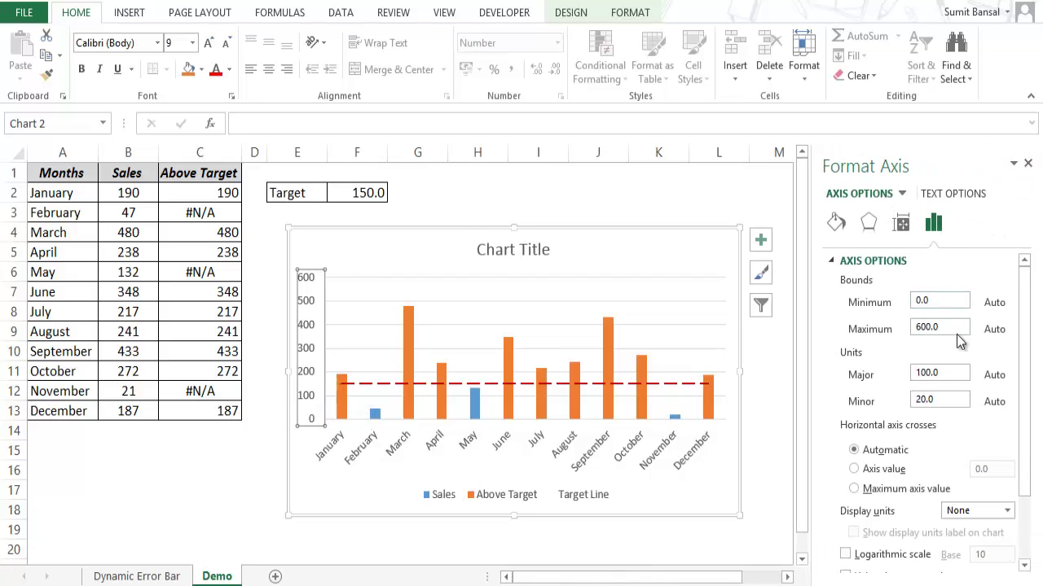
pyautogui.moveTo(922, 328); pyautogui.dragTo(885, 329)
pyautogui.press('Return')
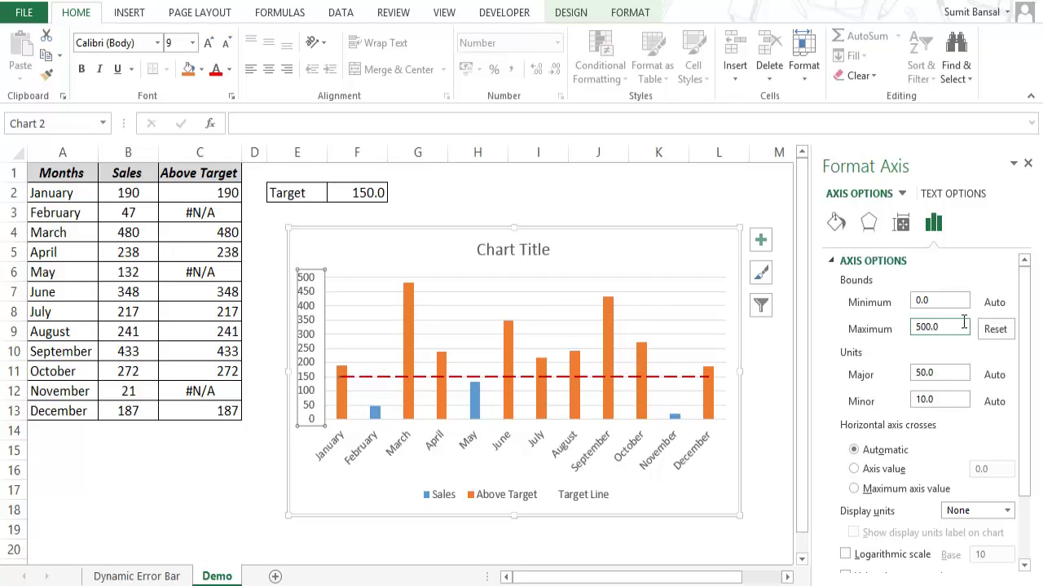
# Set the vertical axis major unit to 100 and finish formatting the axis
pyautogui.doubleClick(948, 373)
pyautogui.write('100')
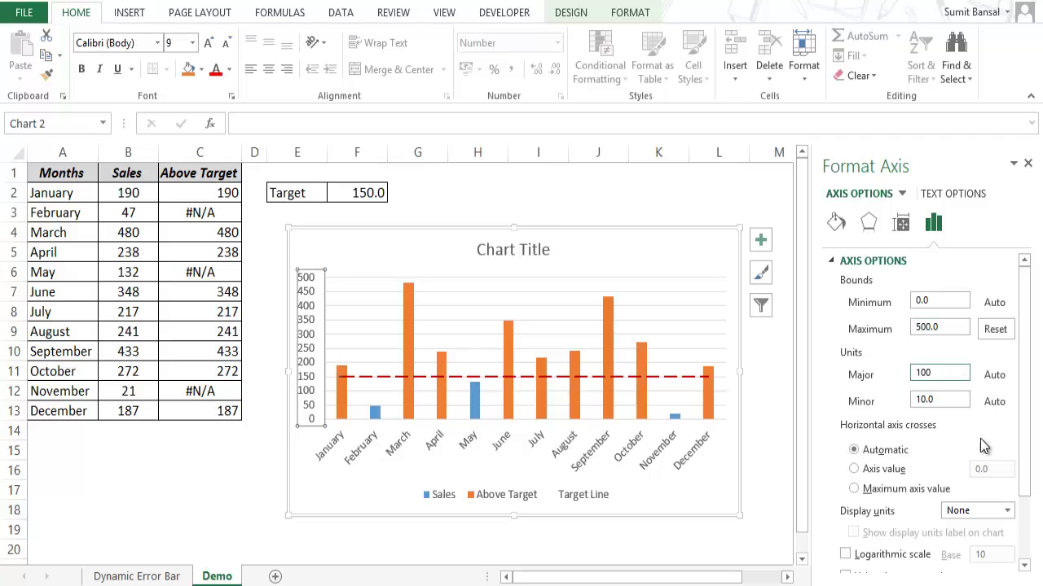
pyautogui.click(1027, 165)
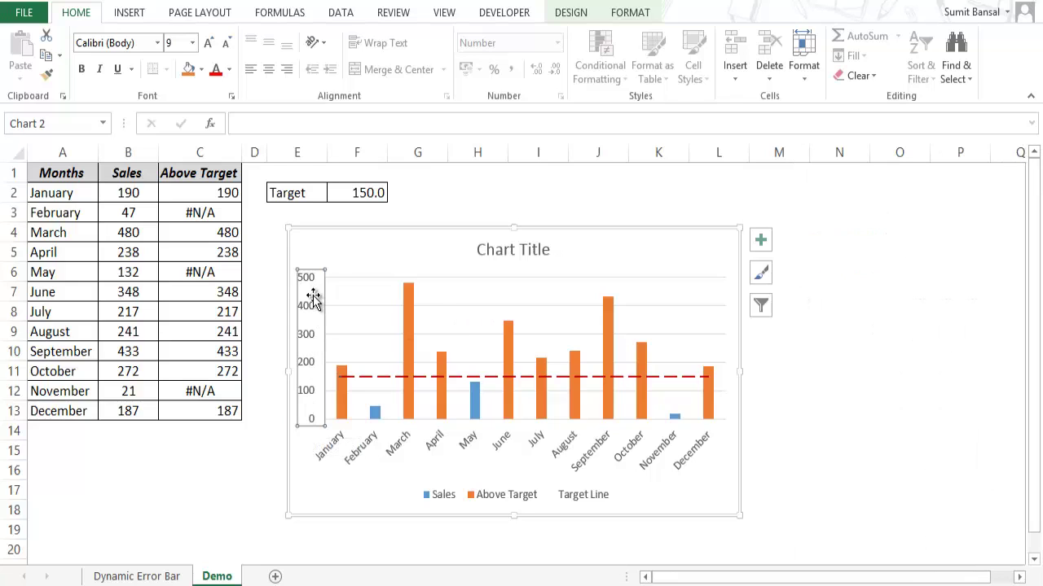
pyautogui.click(829, 357)
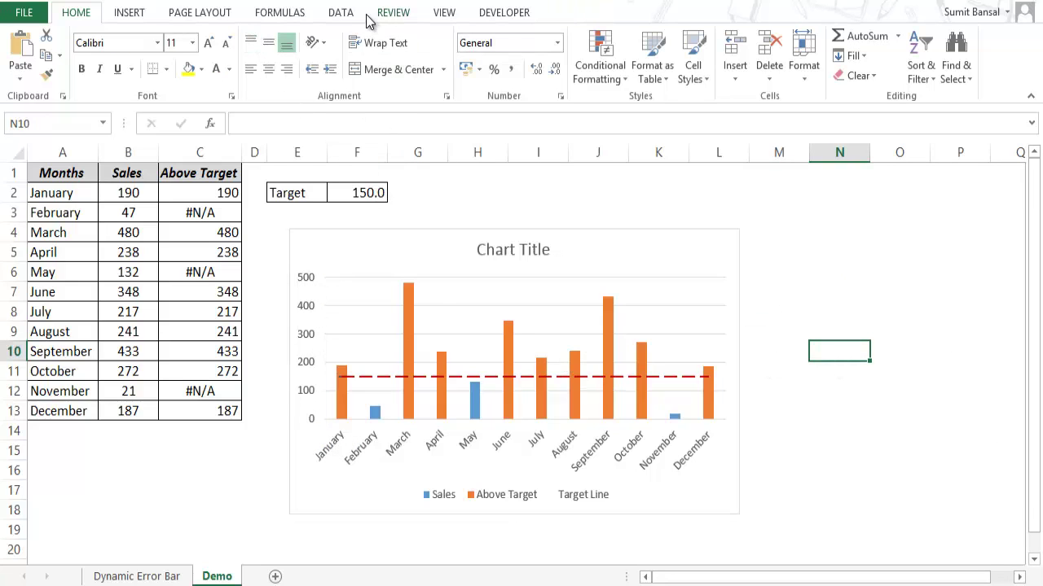
# Insert a vertical scroll bar form control beside the chart's right edge and resize it to roughly the plot area's height
pyautogui.click(505, 18)
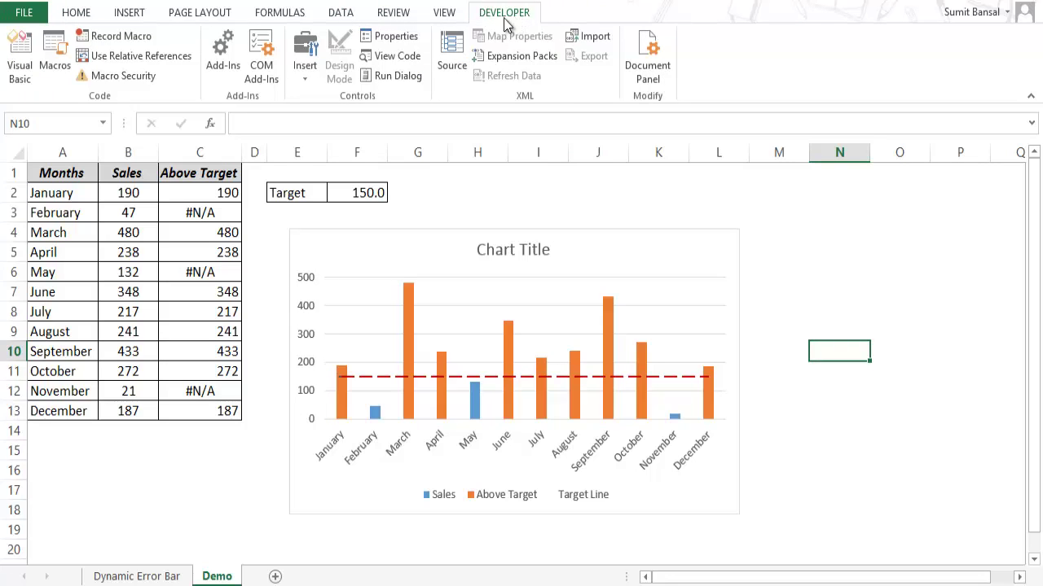
pyautogui.click(298, 80)
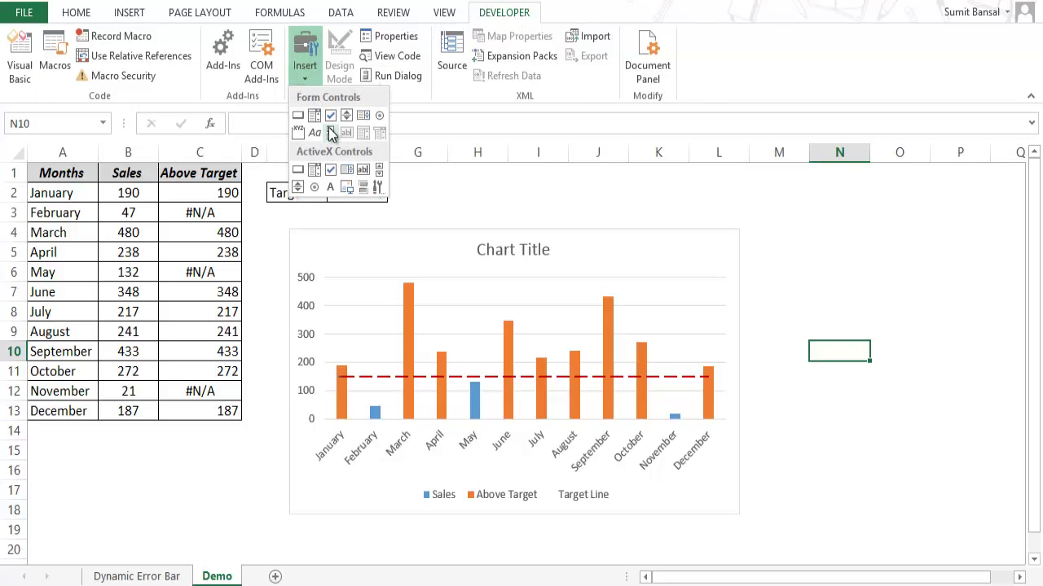
pyautogui.click(328, 130)
pyautogui.moveTo(748, 238); pyautogui.dragTo(755, 421)
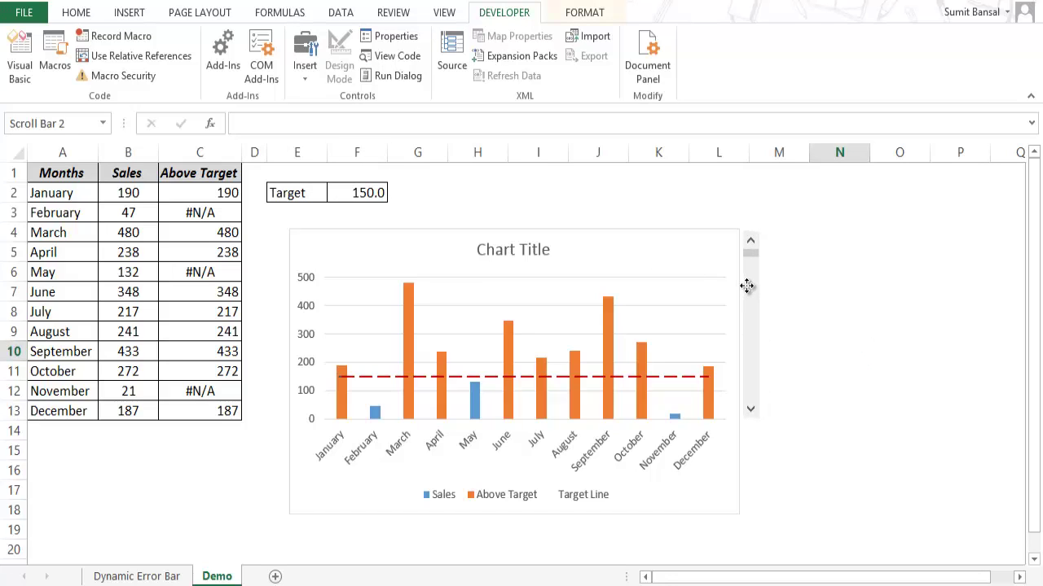
pyautogui.moveTo(754, 230); pyautogui.dragTo(755, 255)
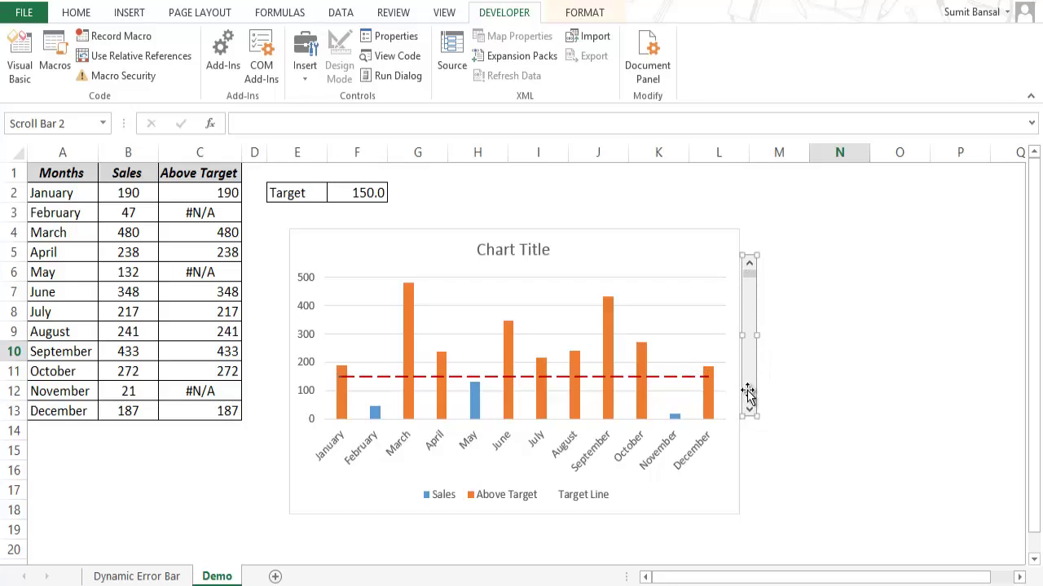
pyautogui.moveTo(755, 417); pyautogui.dragTo(753, 426)
# Set the scroll bar control's maximum value to 500, incremental change to 10 and page change to 50
pyautogui.rightClick(750, 421)
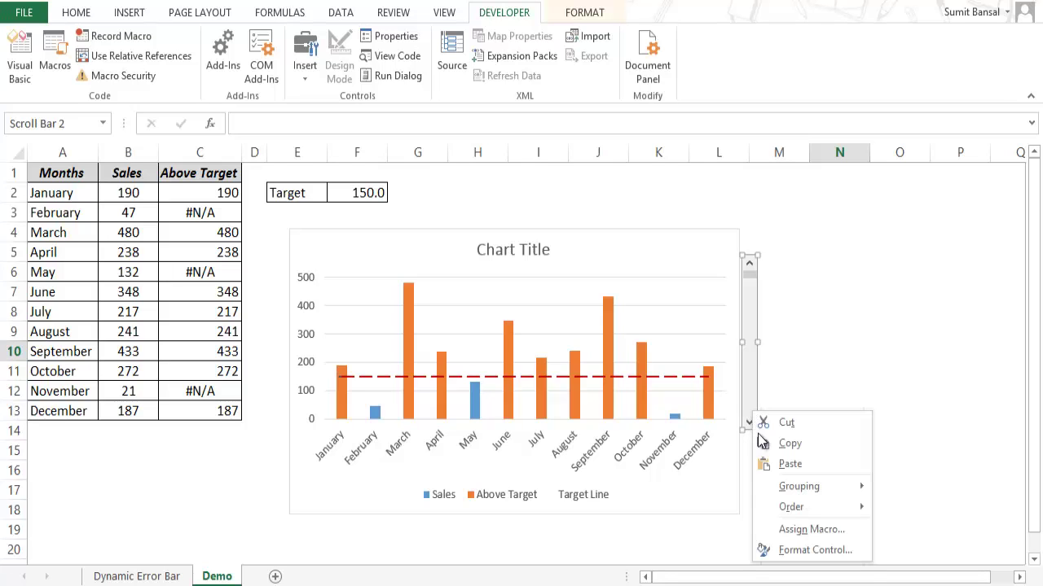
pyautogui.click(806, 550)
pyautogui.moveTo(547, 32); pyautogui.dragTo(172, 129)
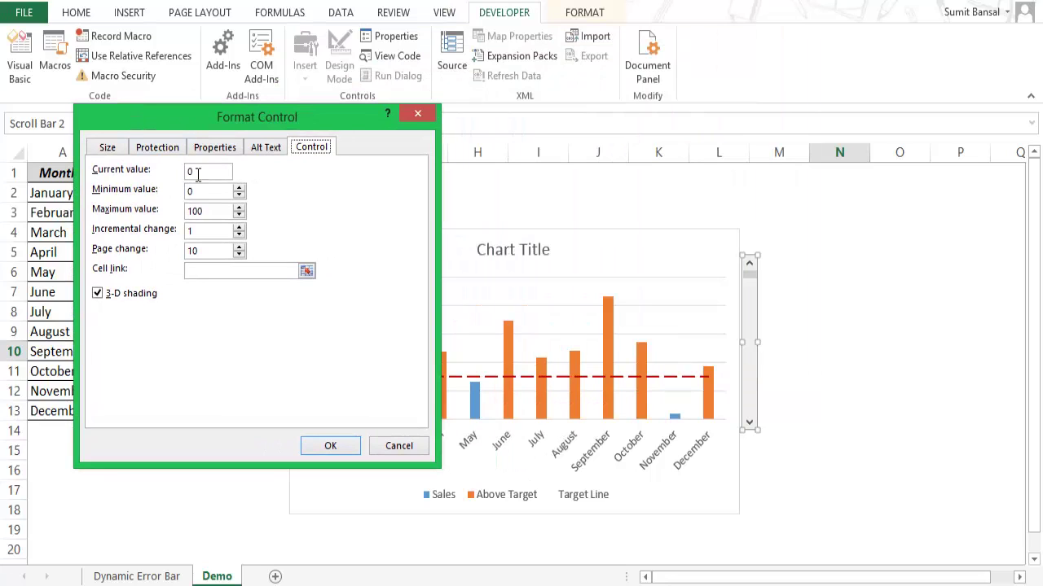
pyautogui.doubleClick(184, 212)
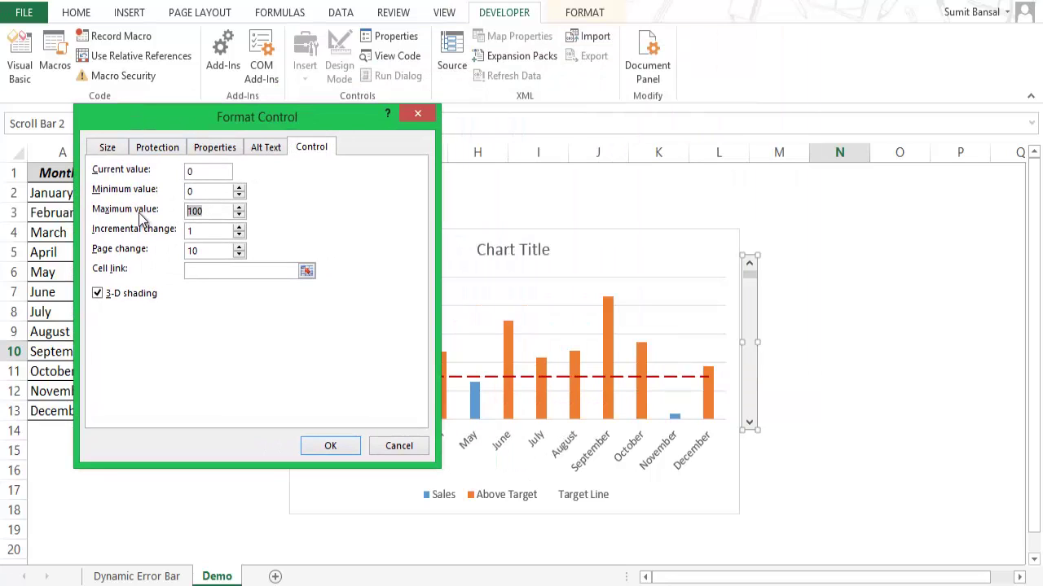
pyautogui.moveTo(182, 116); pyautogui.dragTo(196, 80)
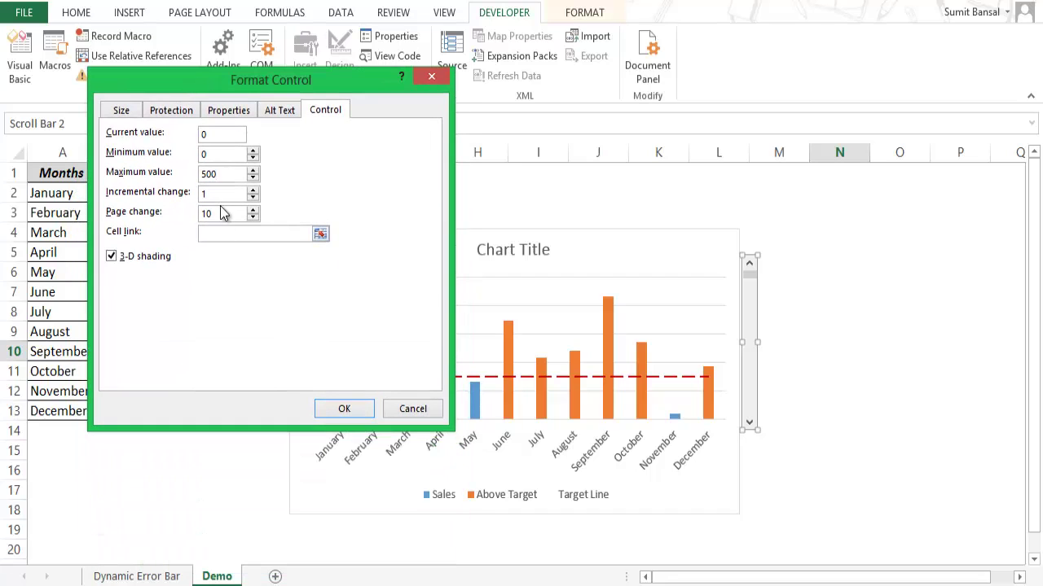
pyautogui.write('10')
# Link the scroll bar to cell $G$2, apply the control settings and deselect the scroll bar
pyautogui.moveTo(317, 87); pyautogui.dragTo(823, 169)
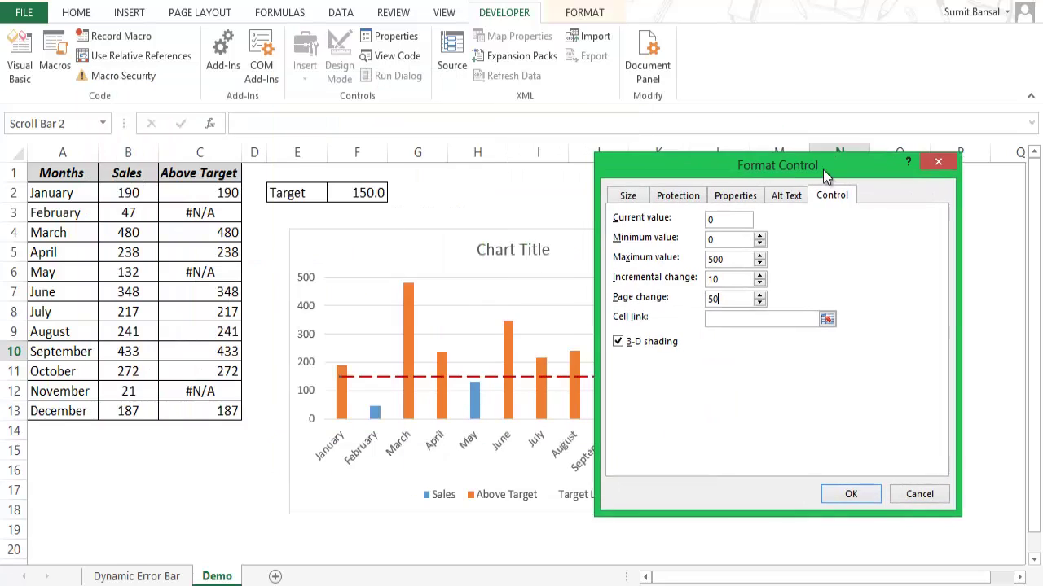
pyautogui.click(826, 318)
pyautogui.click(418, 192)
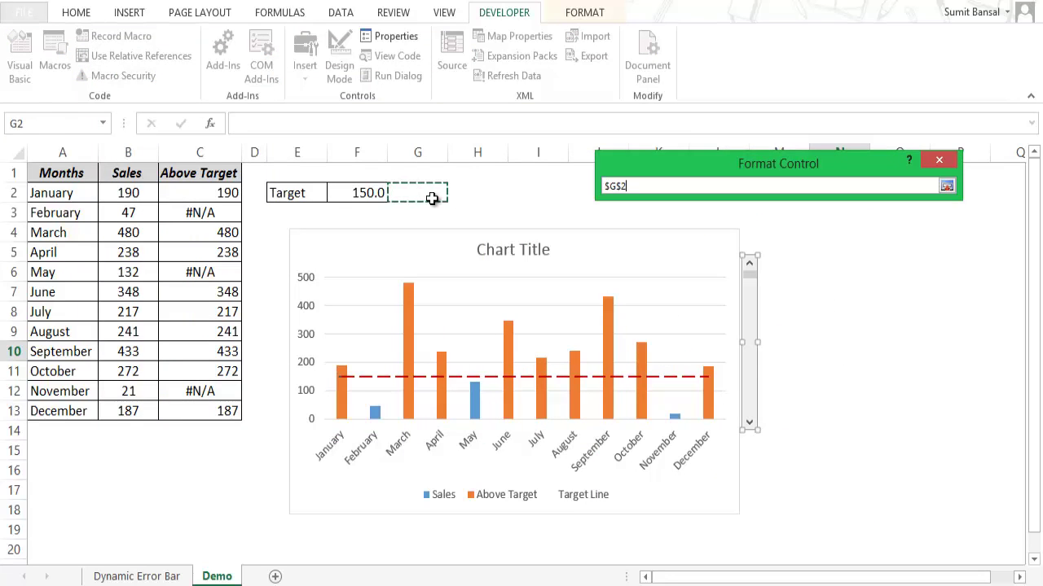
pyautogui.click(948, 187)
pyautogui.click(852, 494)
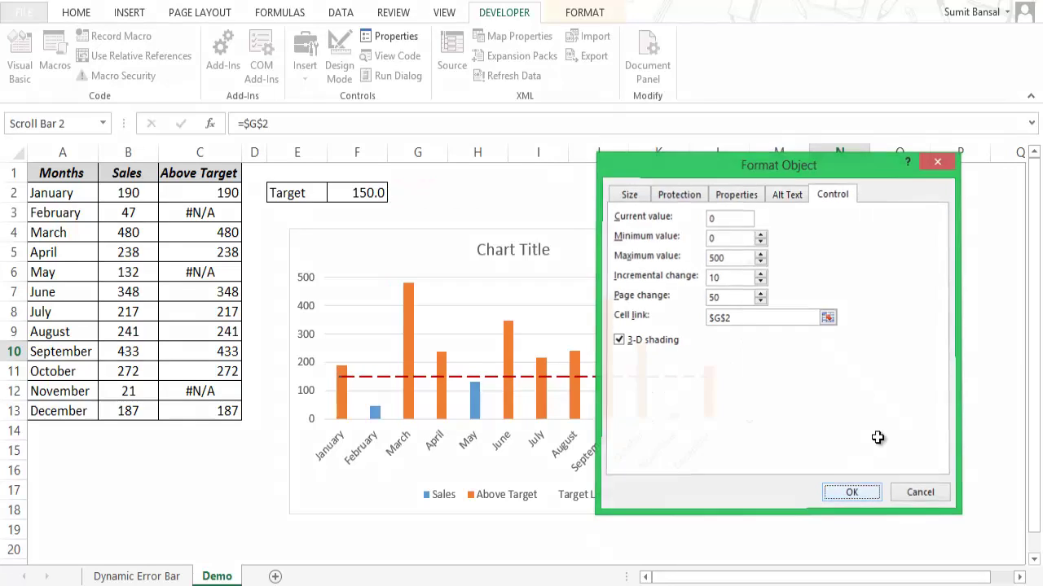
pyautogui.click(823, 334)
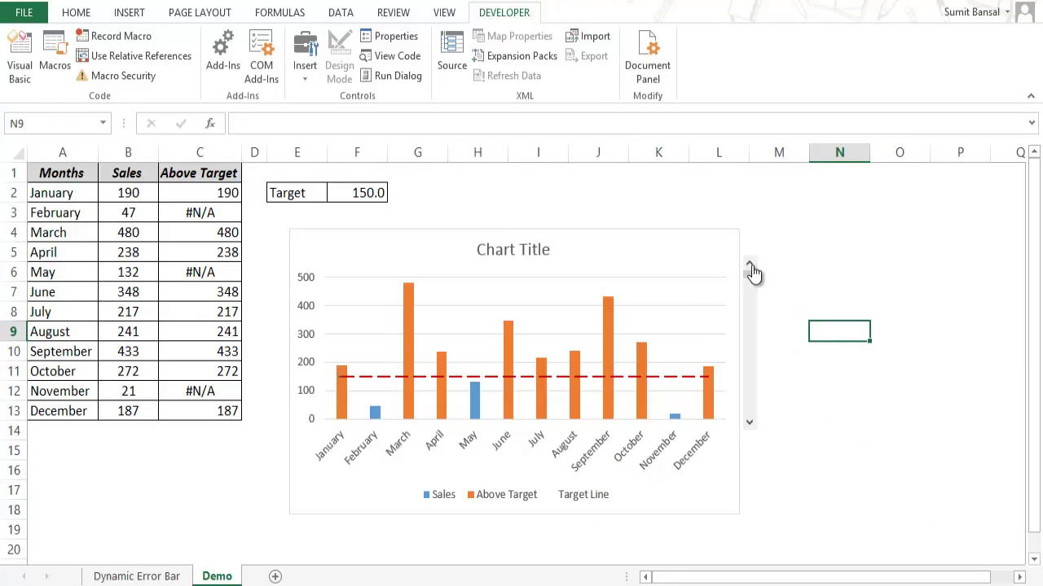
# Test the scroll bar through its full range, ending at 500, to check how linked cell G2 responds
pyautogui.click(749, 423)
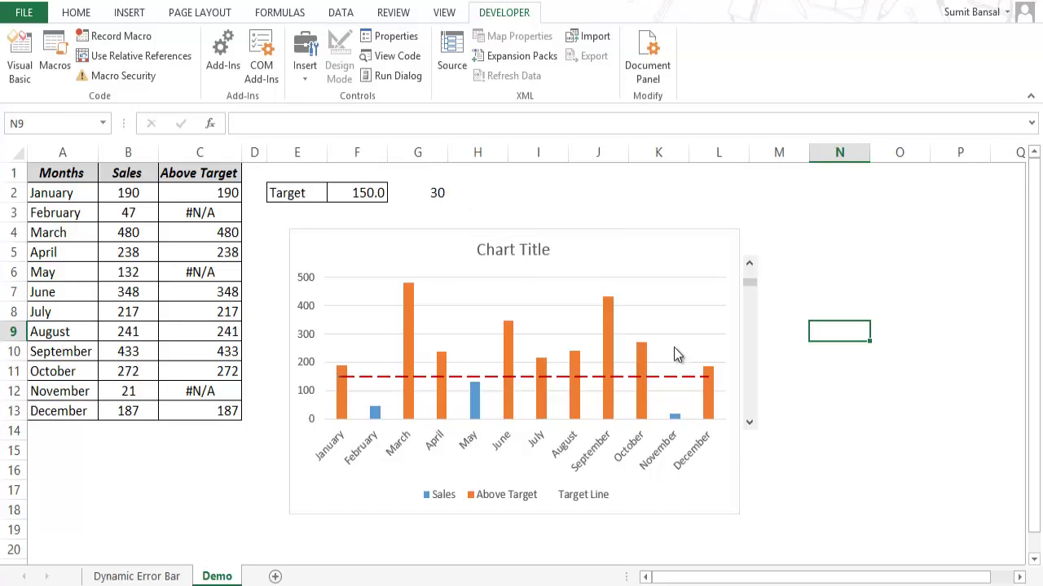
pyautogui.click(747, 424)
pyautogui.click(749, 274)
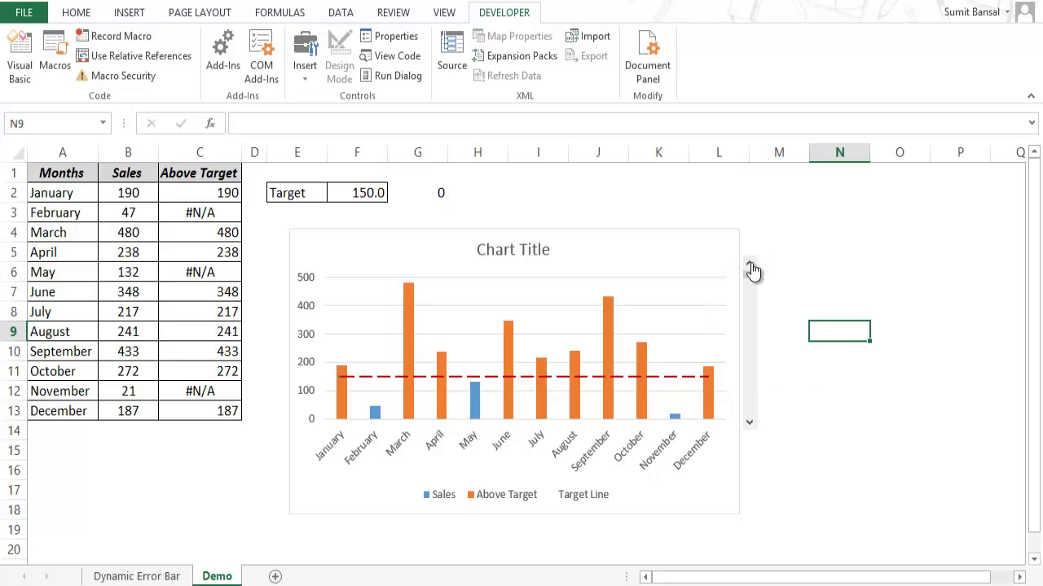
pyautogui.moveTo(753, 271)
pyautogui.mouseDown()
pyautogui.moveTo(755, 292)
pyautogui.moveTo(750, 271)
pyautogui.mouseUp()
pyautogui.moveTo(752, 286); pyautogui.dragTo(731, 388)
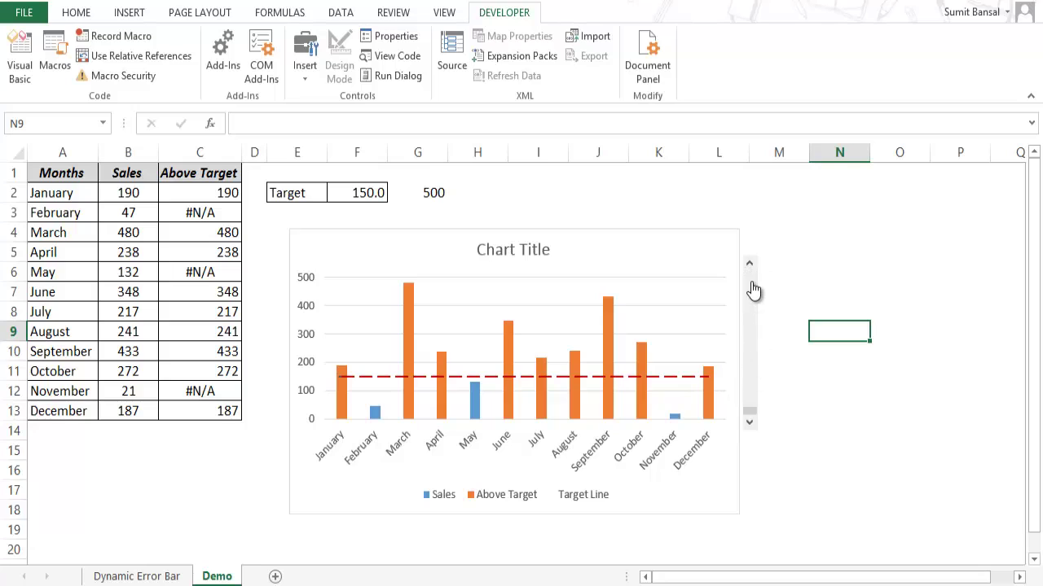
# Enter the formula =500-G2 in target cell F2 so the target runs opposite to the scroll bar value
pyautogui.click(374, 192)
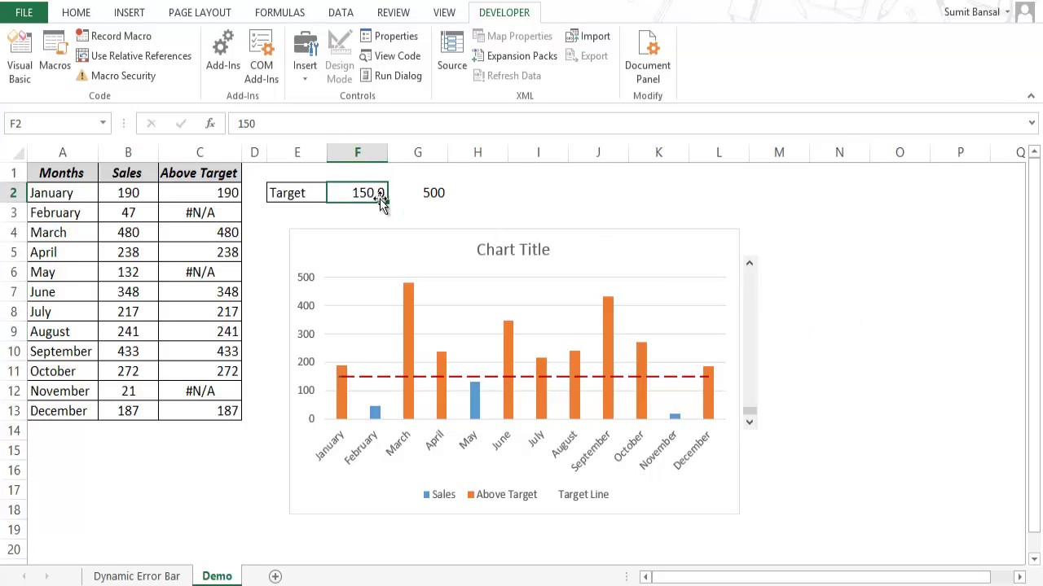
pyautogui.write('5')
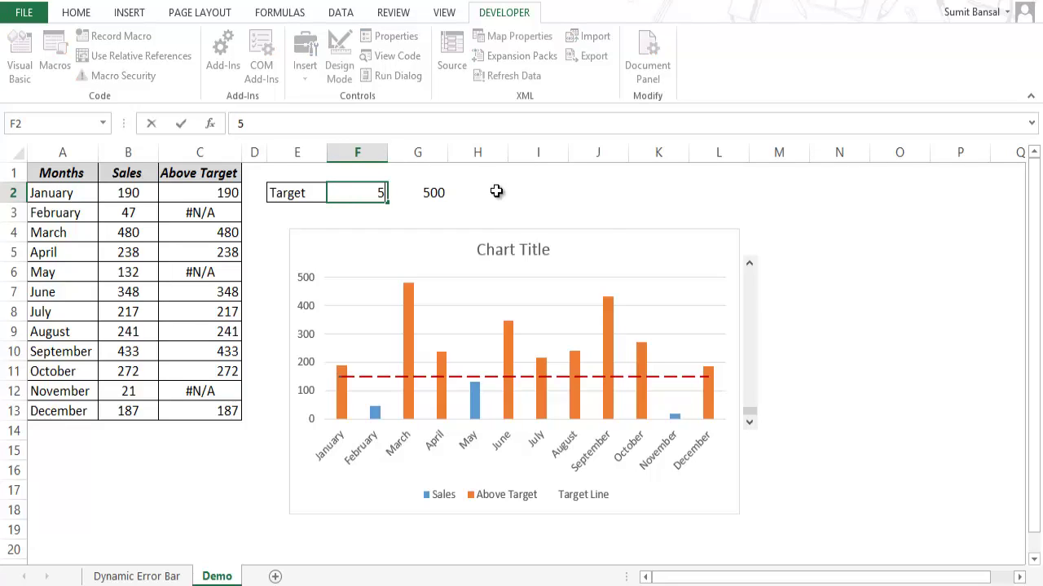
pyautogui.click(426, 195)
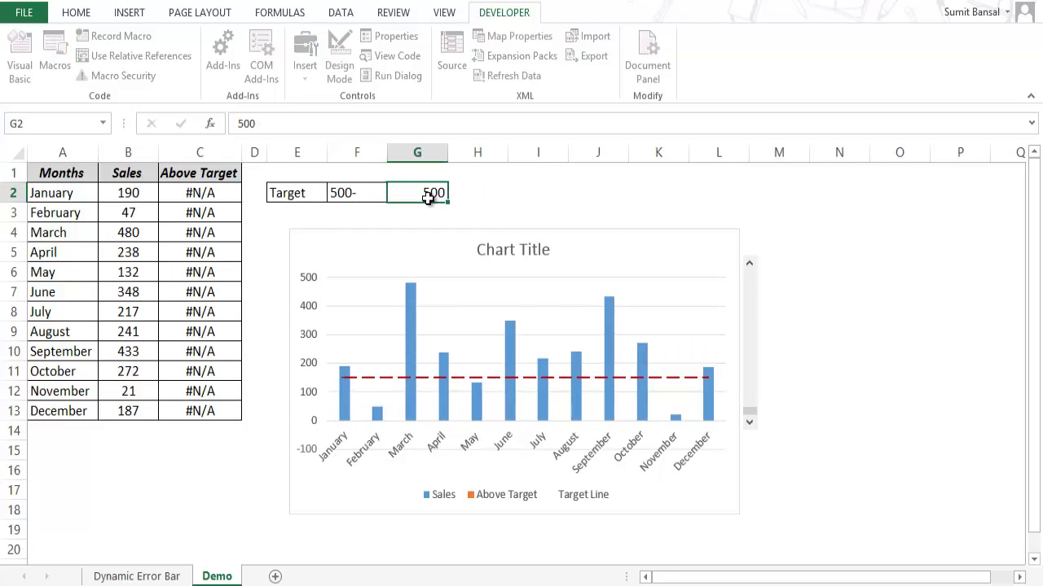
pyautogui.click(375, 193)
pyautogui.doubleClick(375, 193)
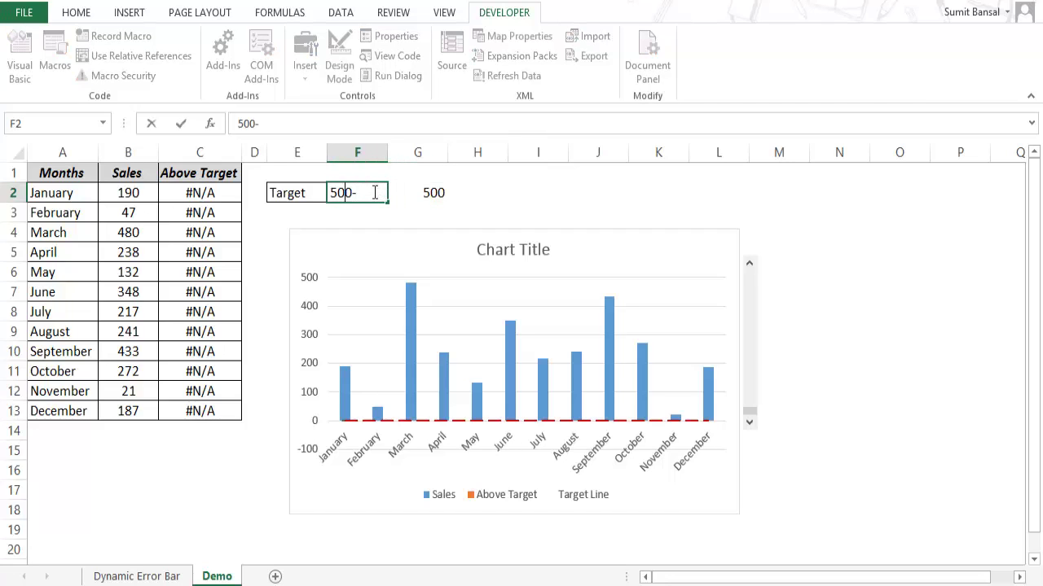
pyautogui.press('Home')
pyautogui.write('=')
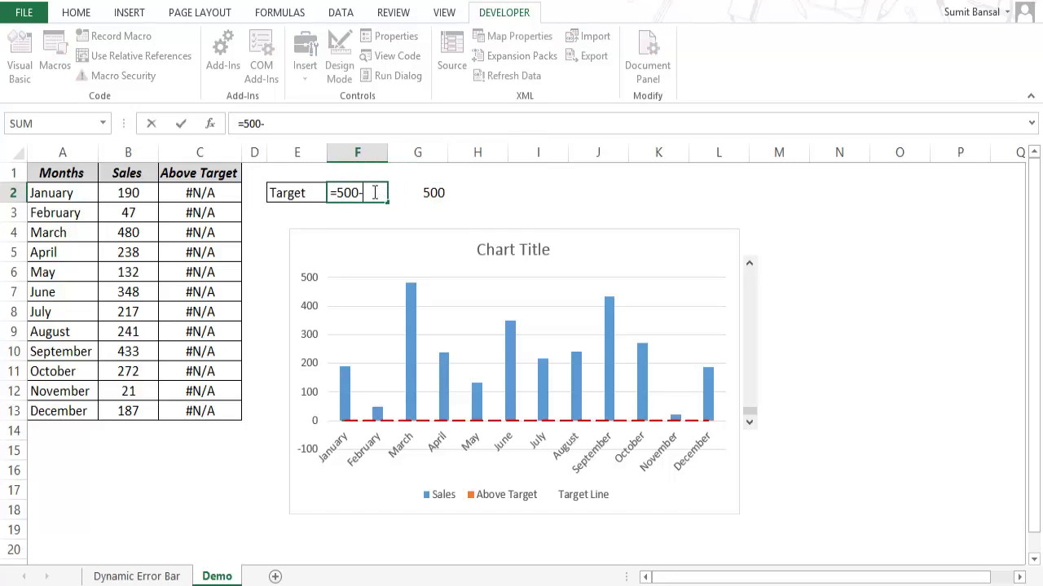
pyautogui.click(423, 191)
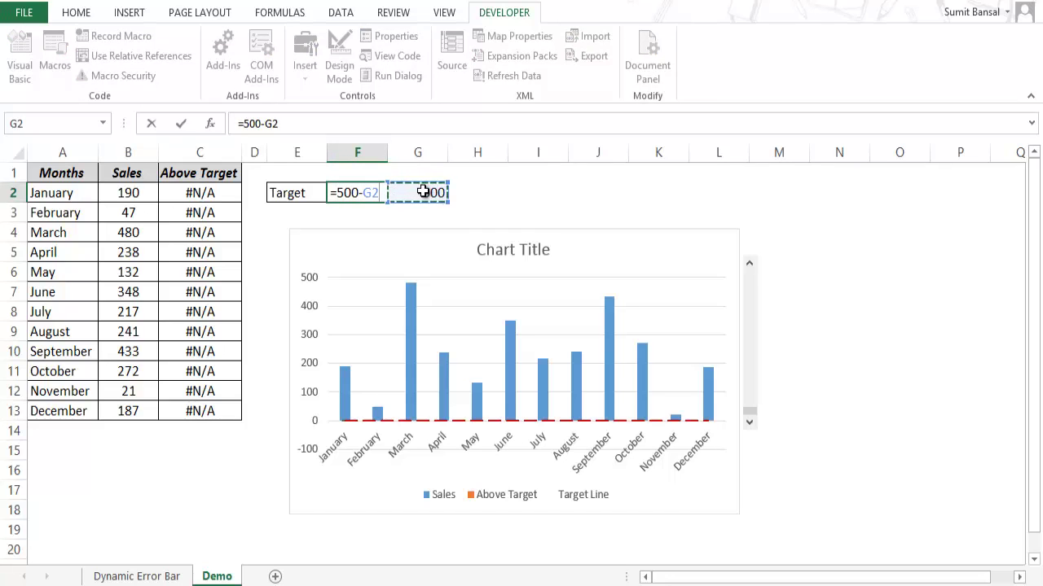
pyautogui.press('Return')
pyautogui.click(372, 193)
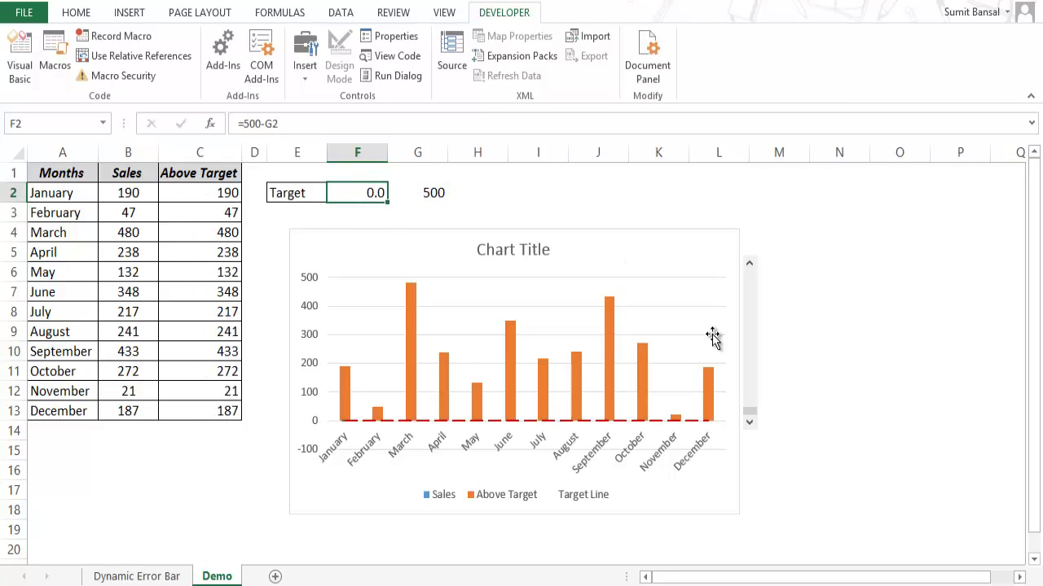
# Raise the target to 160 in the scroll bar's small increments and check how the dashed line follows
pyautogui.click(749, 264)
pyautogui.click(749, 264)
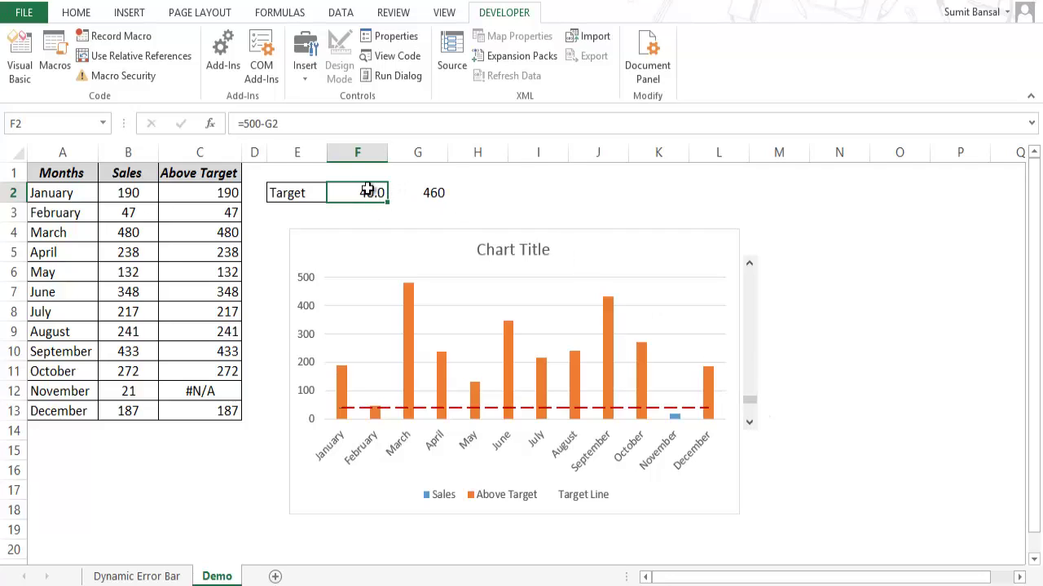
pyautogui.click(750, 264)
pyautogui.click(749, 264)
pyautogui.click(750, 264)
pyautogui.click(749, 264)
pyautogui.click(750, 264)
pyautogui.click(749, 264)
pyautogui.click(749, 264)
pyautogui.click(749, 264)
pyautogui.click(750, 264)
pyautogui.click(749, 264)
pyautogui.click(750, 264)
pyautogui.click(750, 264)
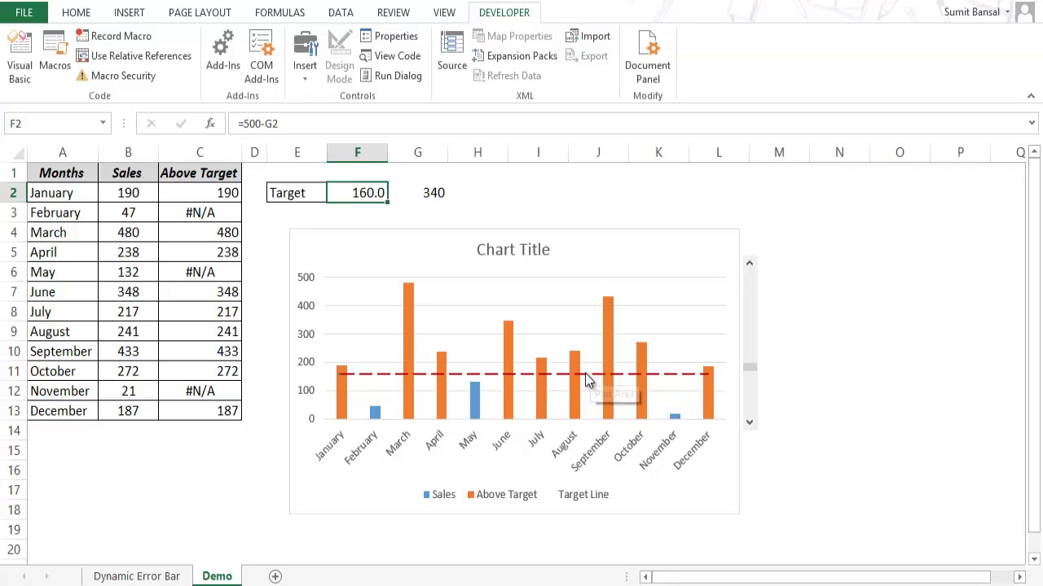
# Lengthen the scroll bar slightly downward to align with the chart's scale, and use it to raise the target to 429
pyautogui.rightClick(750, 409)
pyautogui.press('Escape')
pyautogui.moveTo(756, 429); pyautogui.dragTo(756, 437)
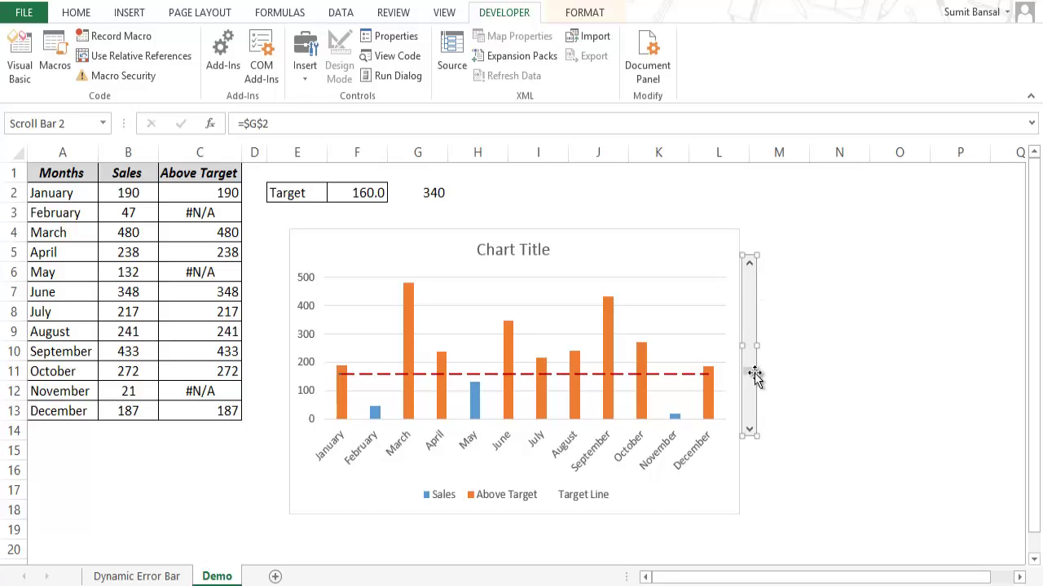
pyautogui.click(831, 351)
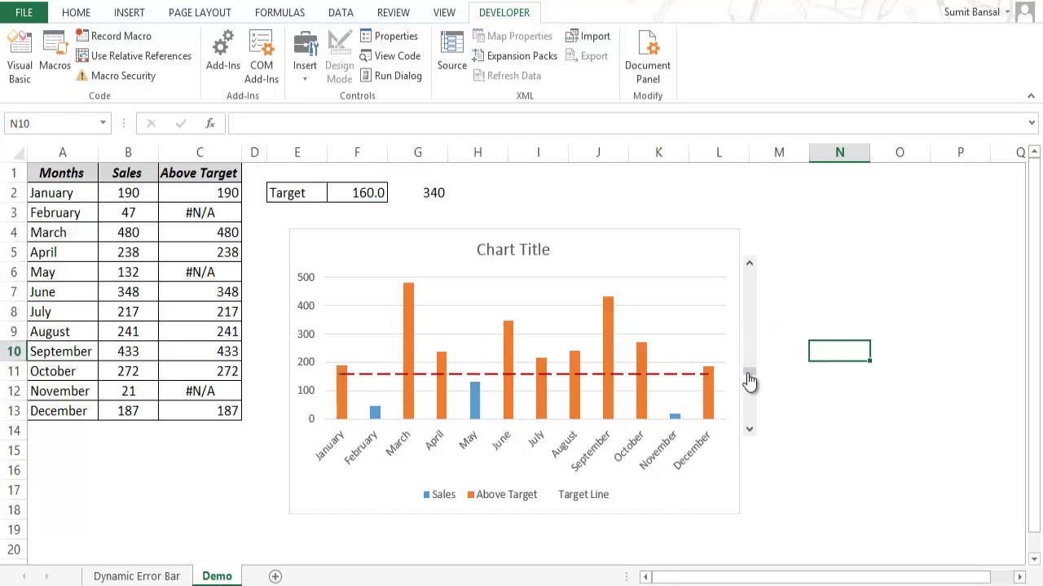
pyautogui.moveTo(749, 378); pyautogui.dragTo(752, 301)
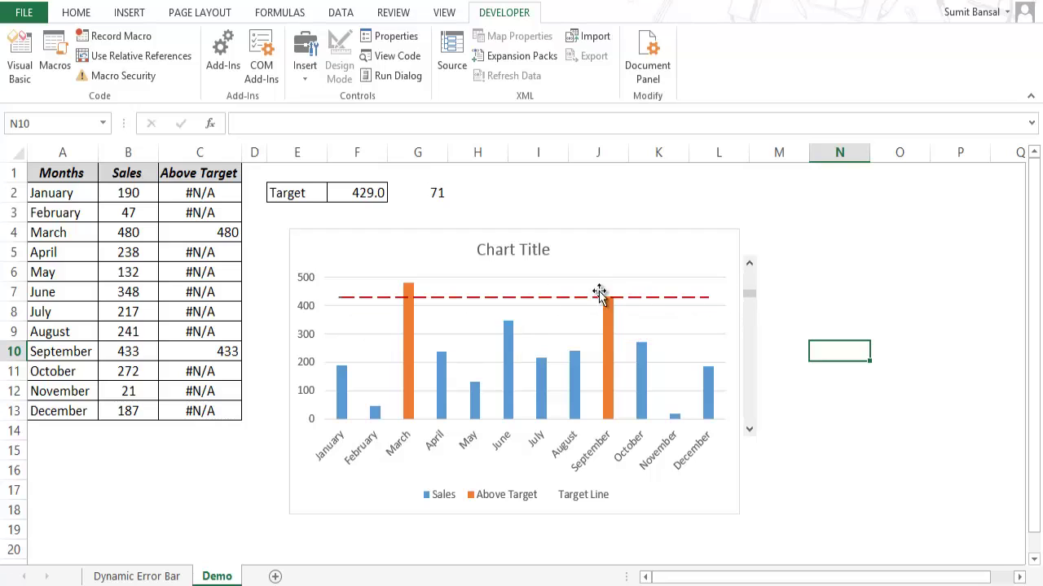
# Give the Above Target columns a solid dark green border
pyautogui.rightClick(411, 311)
pyautogui.click(489, 429)
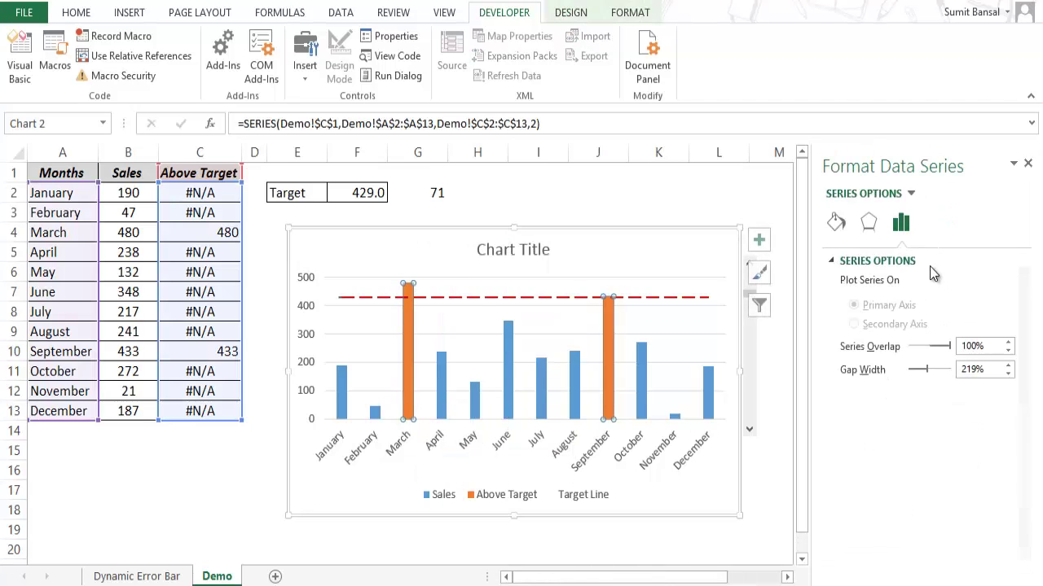
pyautogui.click(836, 222)
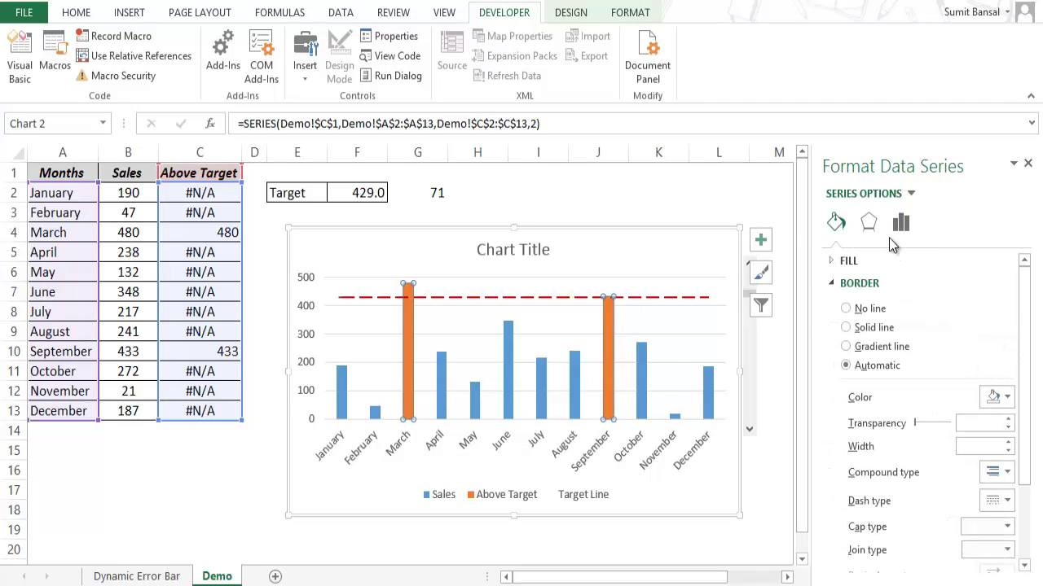
pyautogui.click(874, 327)
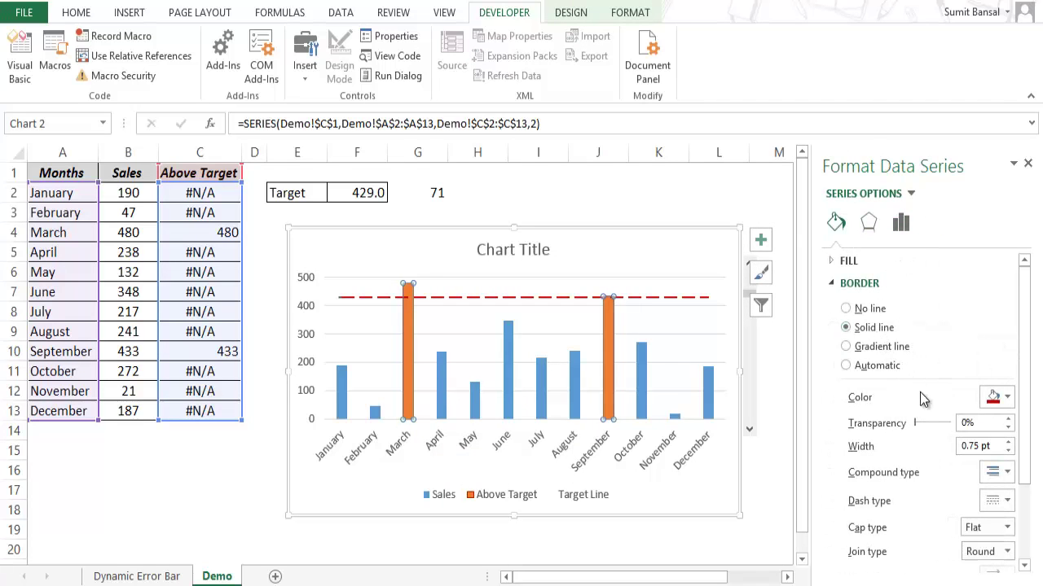
pyautogui.click(1006, 397)
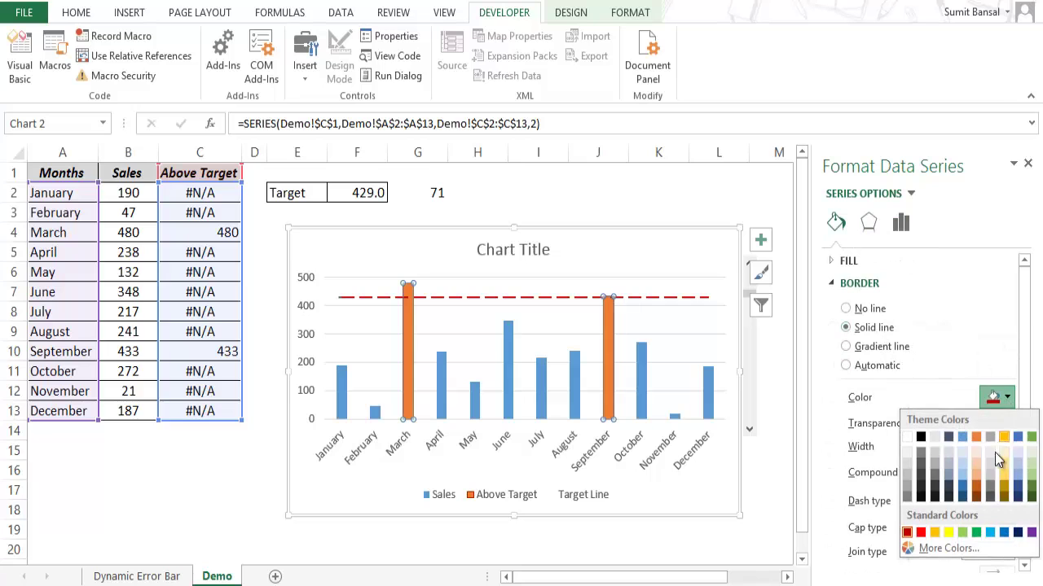
pyautogui.click(1031, 491)
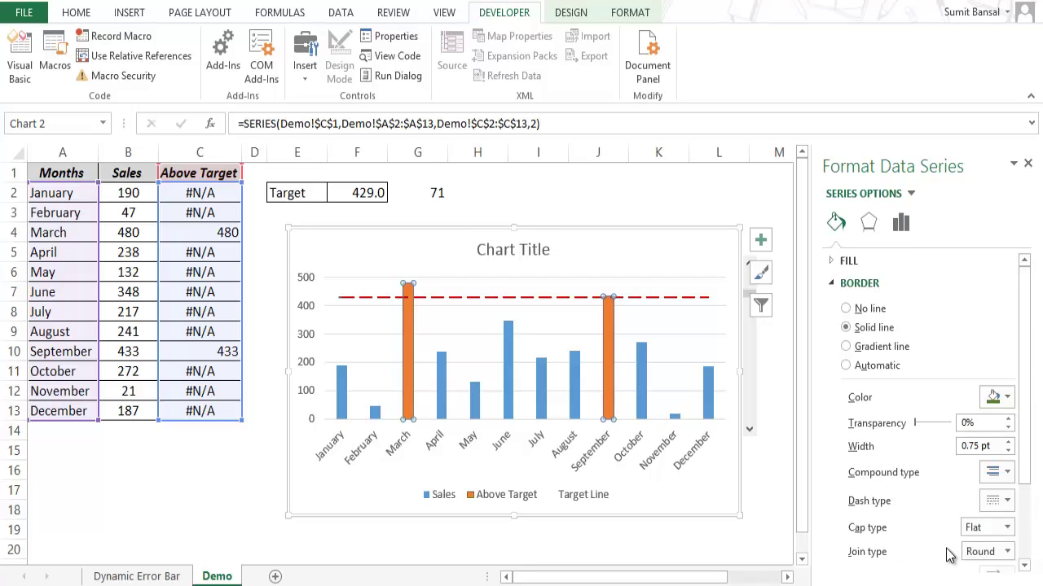
pyautogui.click(786, 272)
# Fill the Above Target columns with solid dark green and deselect the chart
pyautogui.click(406, 321)
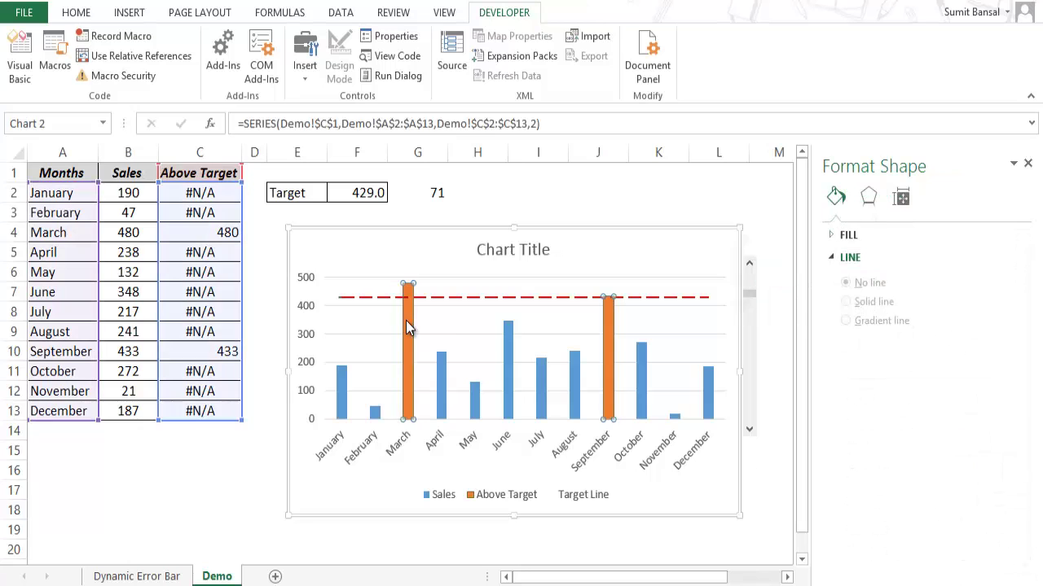
pyautogui.rightClick(406, 321)
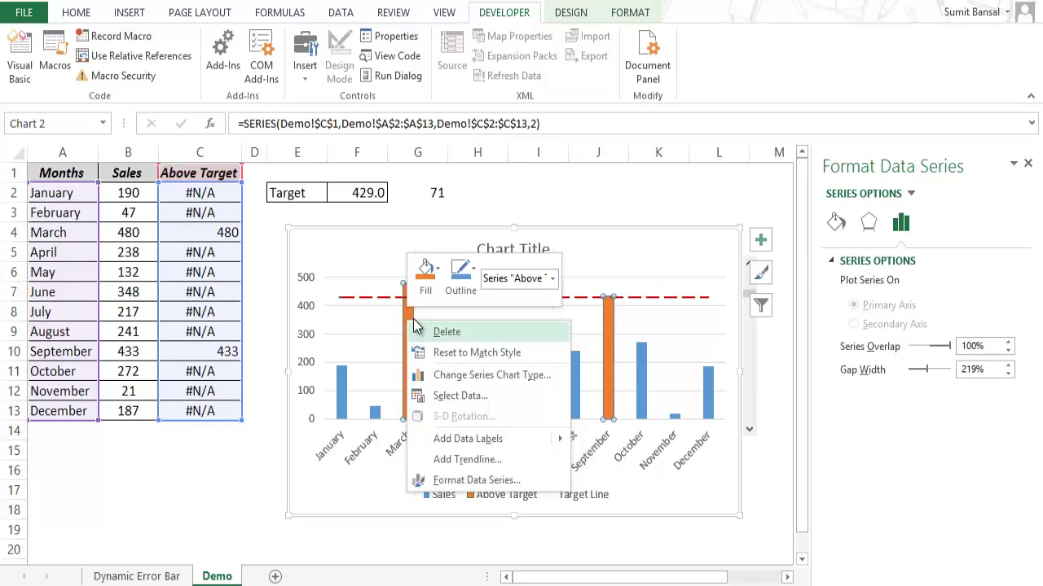
pyautogui.press('Escape')
pyautogui.click(835, 223)
pyautogui.click(849, 263)
pyautogui.click(873, 308)
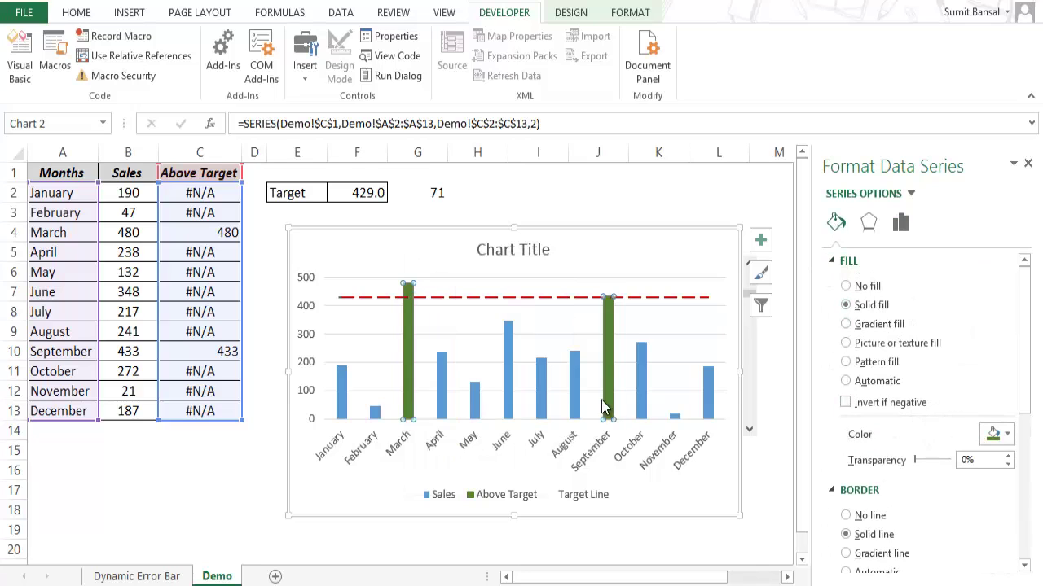
pyautogui.click(203, 510)
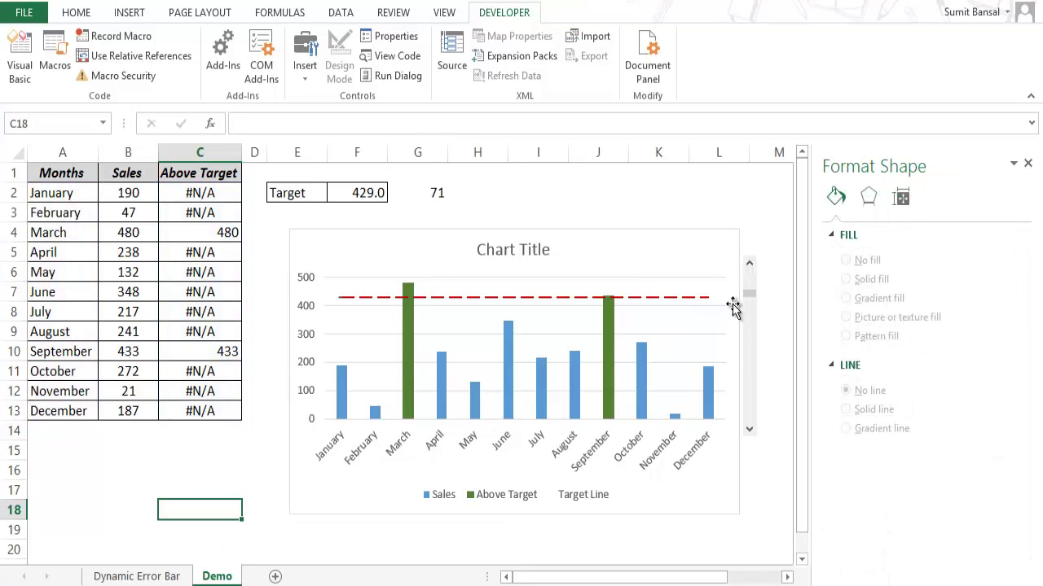
# Use the scroll bar to lower the target to 242 and raise it to 500, checking which columns are highlighted
pyautogui.click(754, 324)
pyautogui.moveTo(756, 326); pyautogui.dragTo(756, 362)
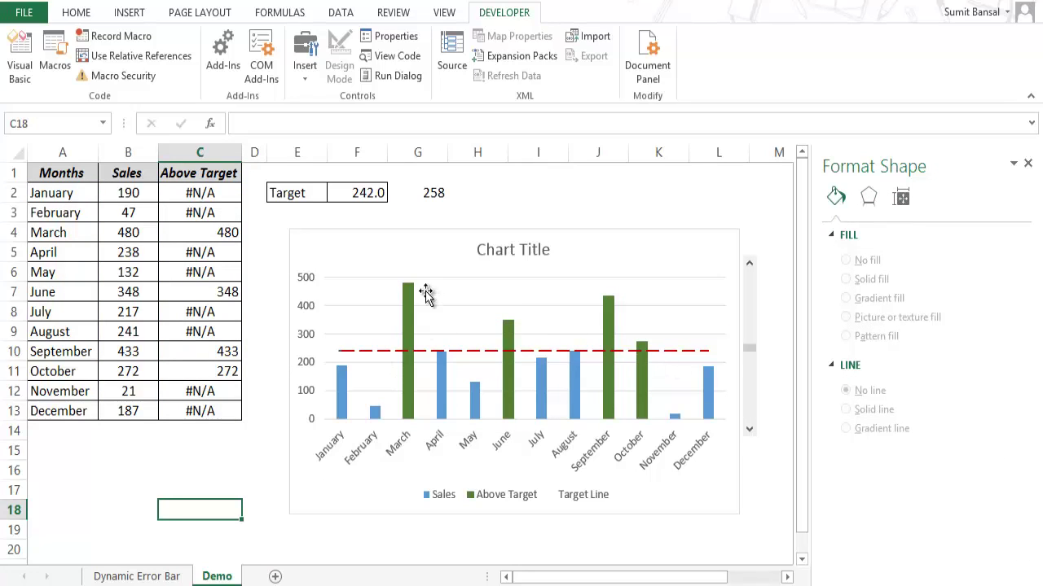
pyautogui.moveTo(750, 352); pyautogui.dragTo(769, 228)
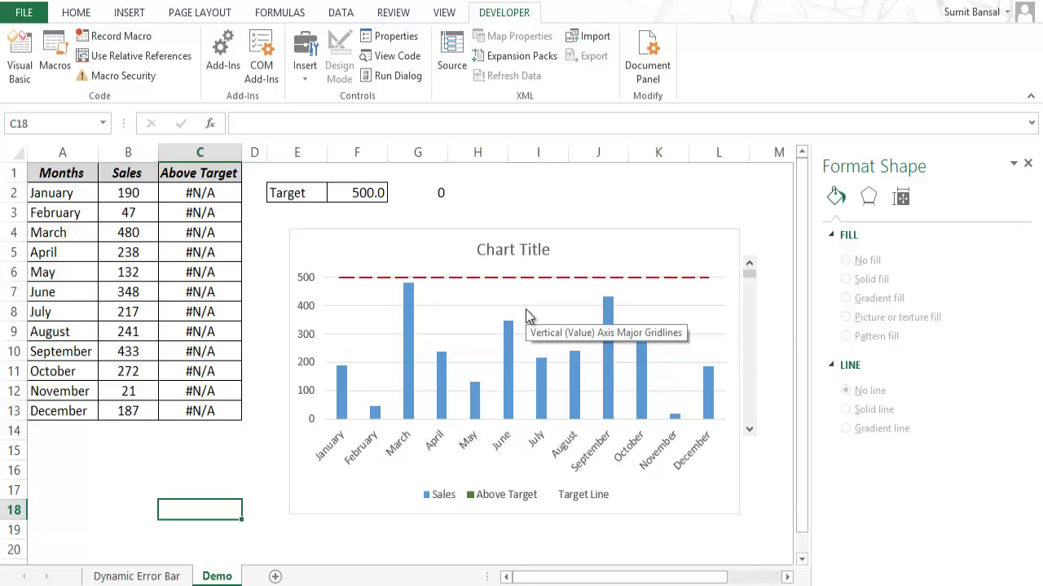